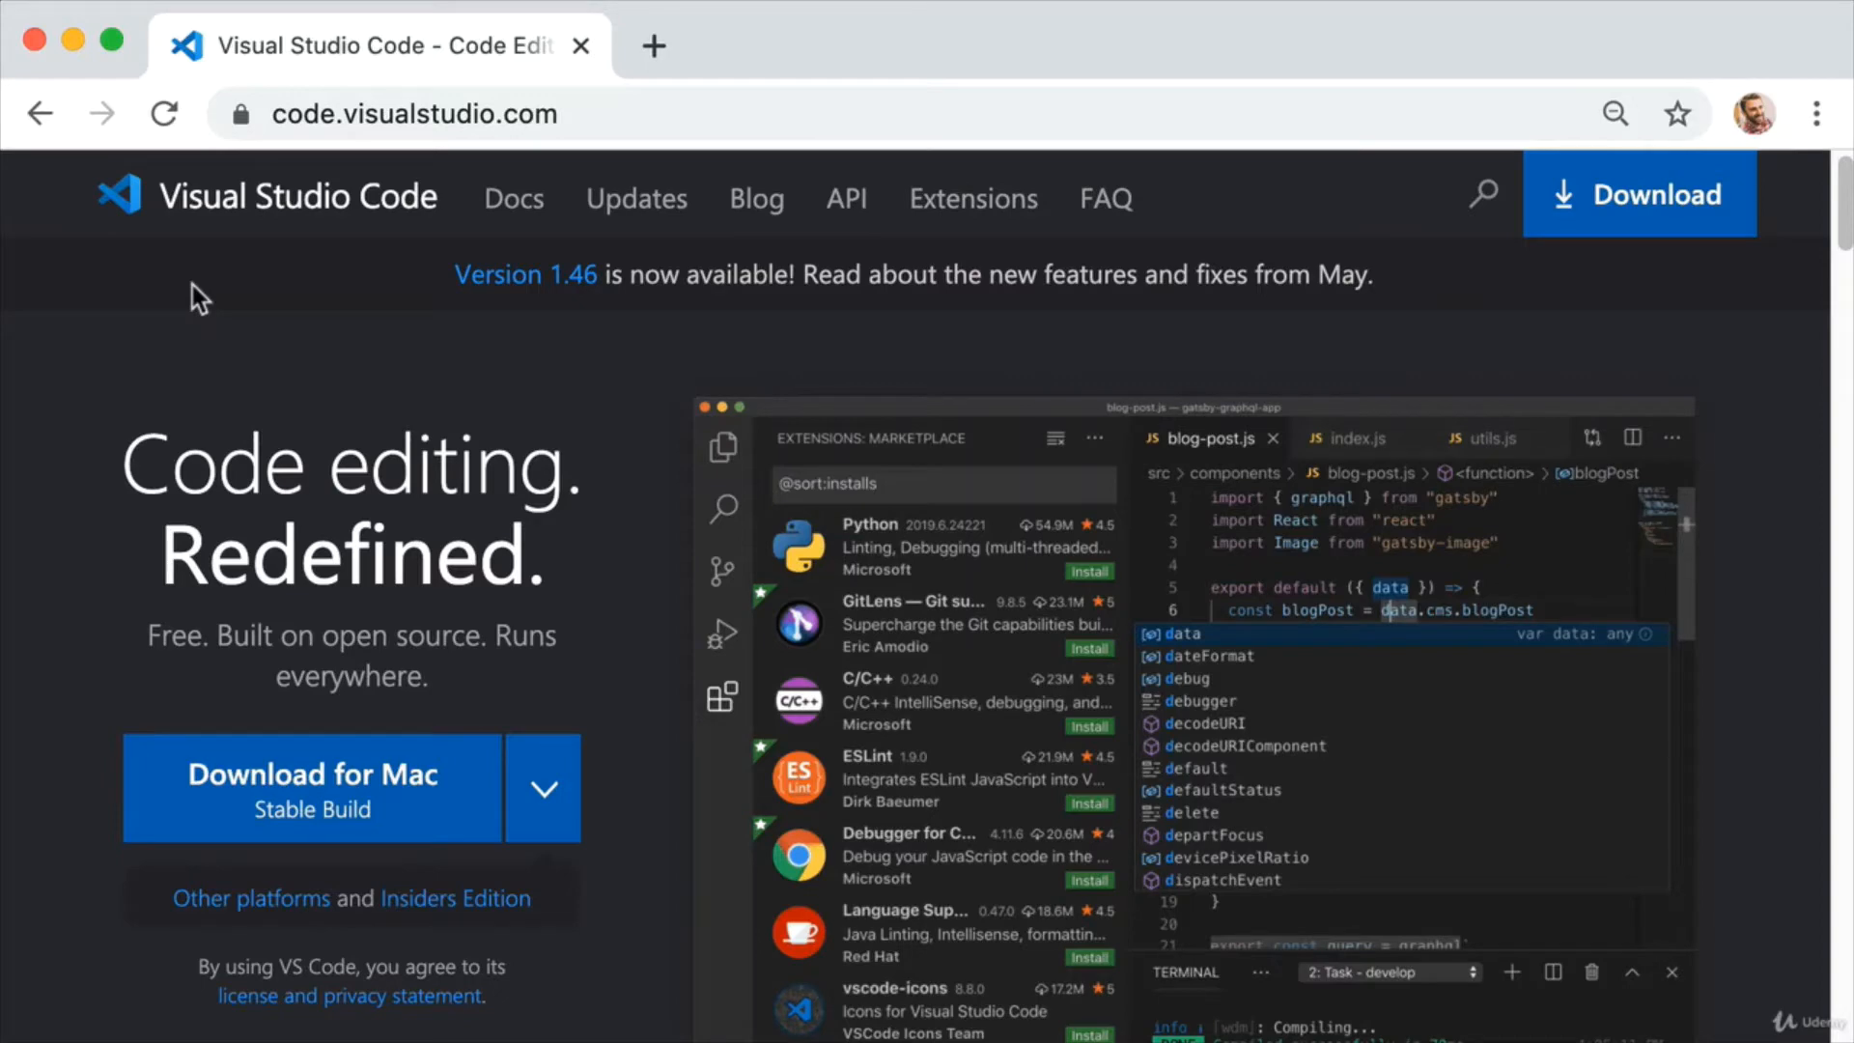
# Step: Capture a region screenshot of the Visual Studio Code download page
pyautogui.press('super+shift+4')
pyautogui.moveTo(134, 266)
pyautogui.mouseDown()
pyautogui.moveTo(370, 171)
pyautogui.moveTo(435, 173)
pyautogui.mouseUp()
pyautogui.press('super+shift+4')
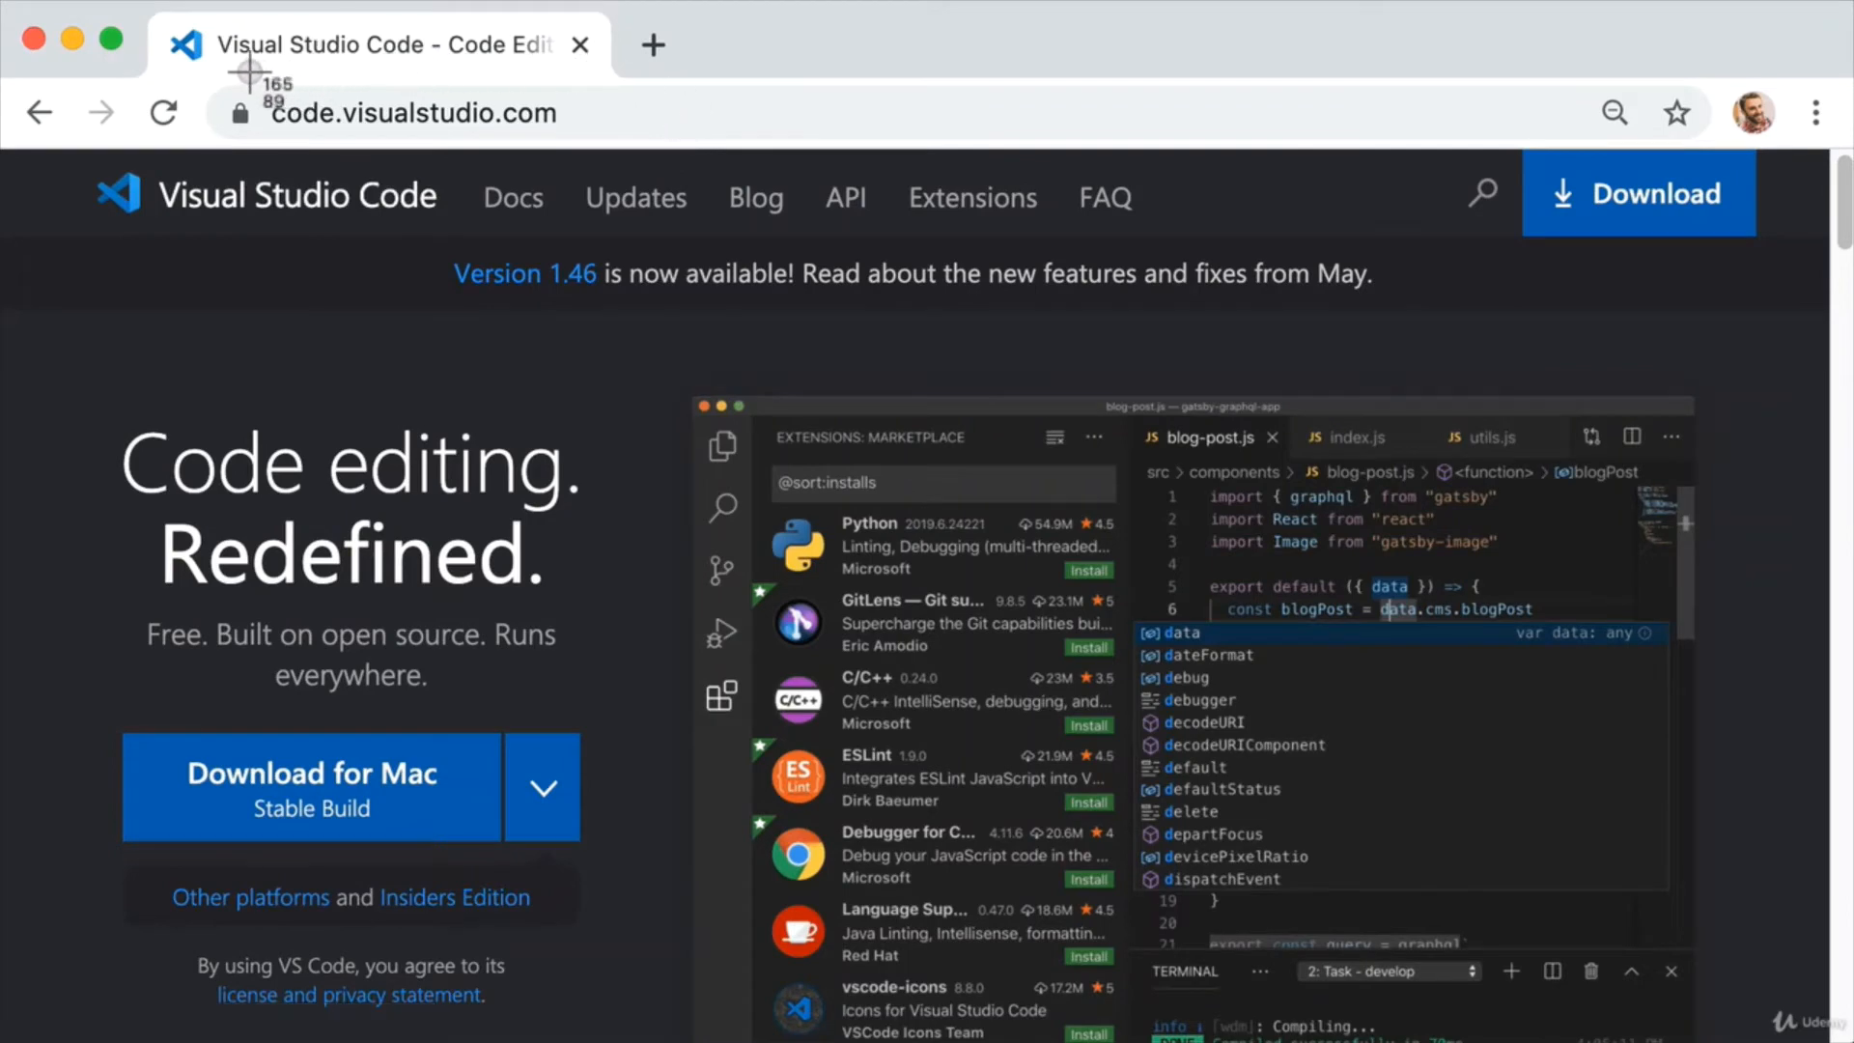
pyautogui.moveTo(250, 74)
pyautogui.mouseDown()
pyautogui.moveTo(345, 149)
pyautogui.moveTo(605, 147)
pyautogui.mouseUp()
pyautogui.press('super+shift+4')
pyautogui.moveTo(53, 685); pyautogui.dragTo(626, 870)
pyautogui.press('super+shift+4')
pyautogui.moveTo(84, 670)
pyautogui.mouseDown()
pyautogui.moveTo(610, 830)
pyautogui.moveTo(624, 862)
pyautogui.mouseUp()
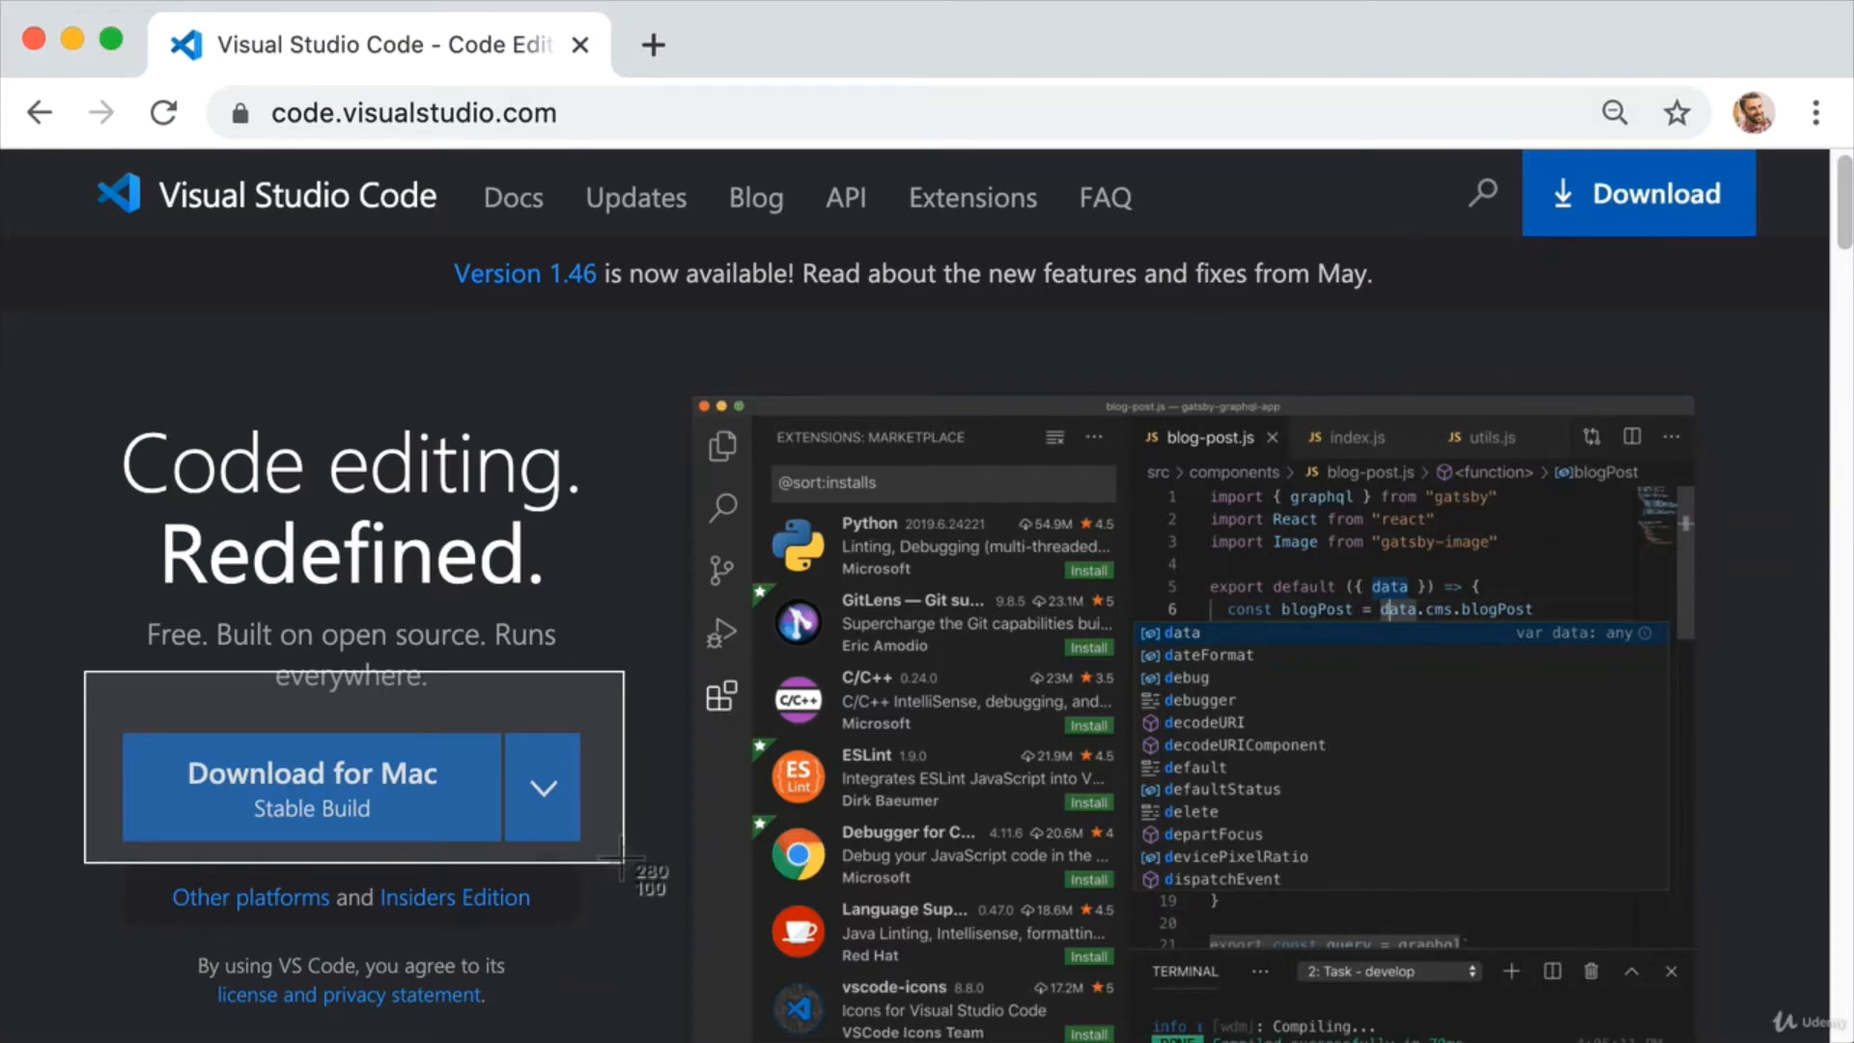
pyautogui.moveTo(623, 861); pyautogui.dragTo(623, 862)
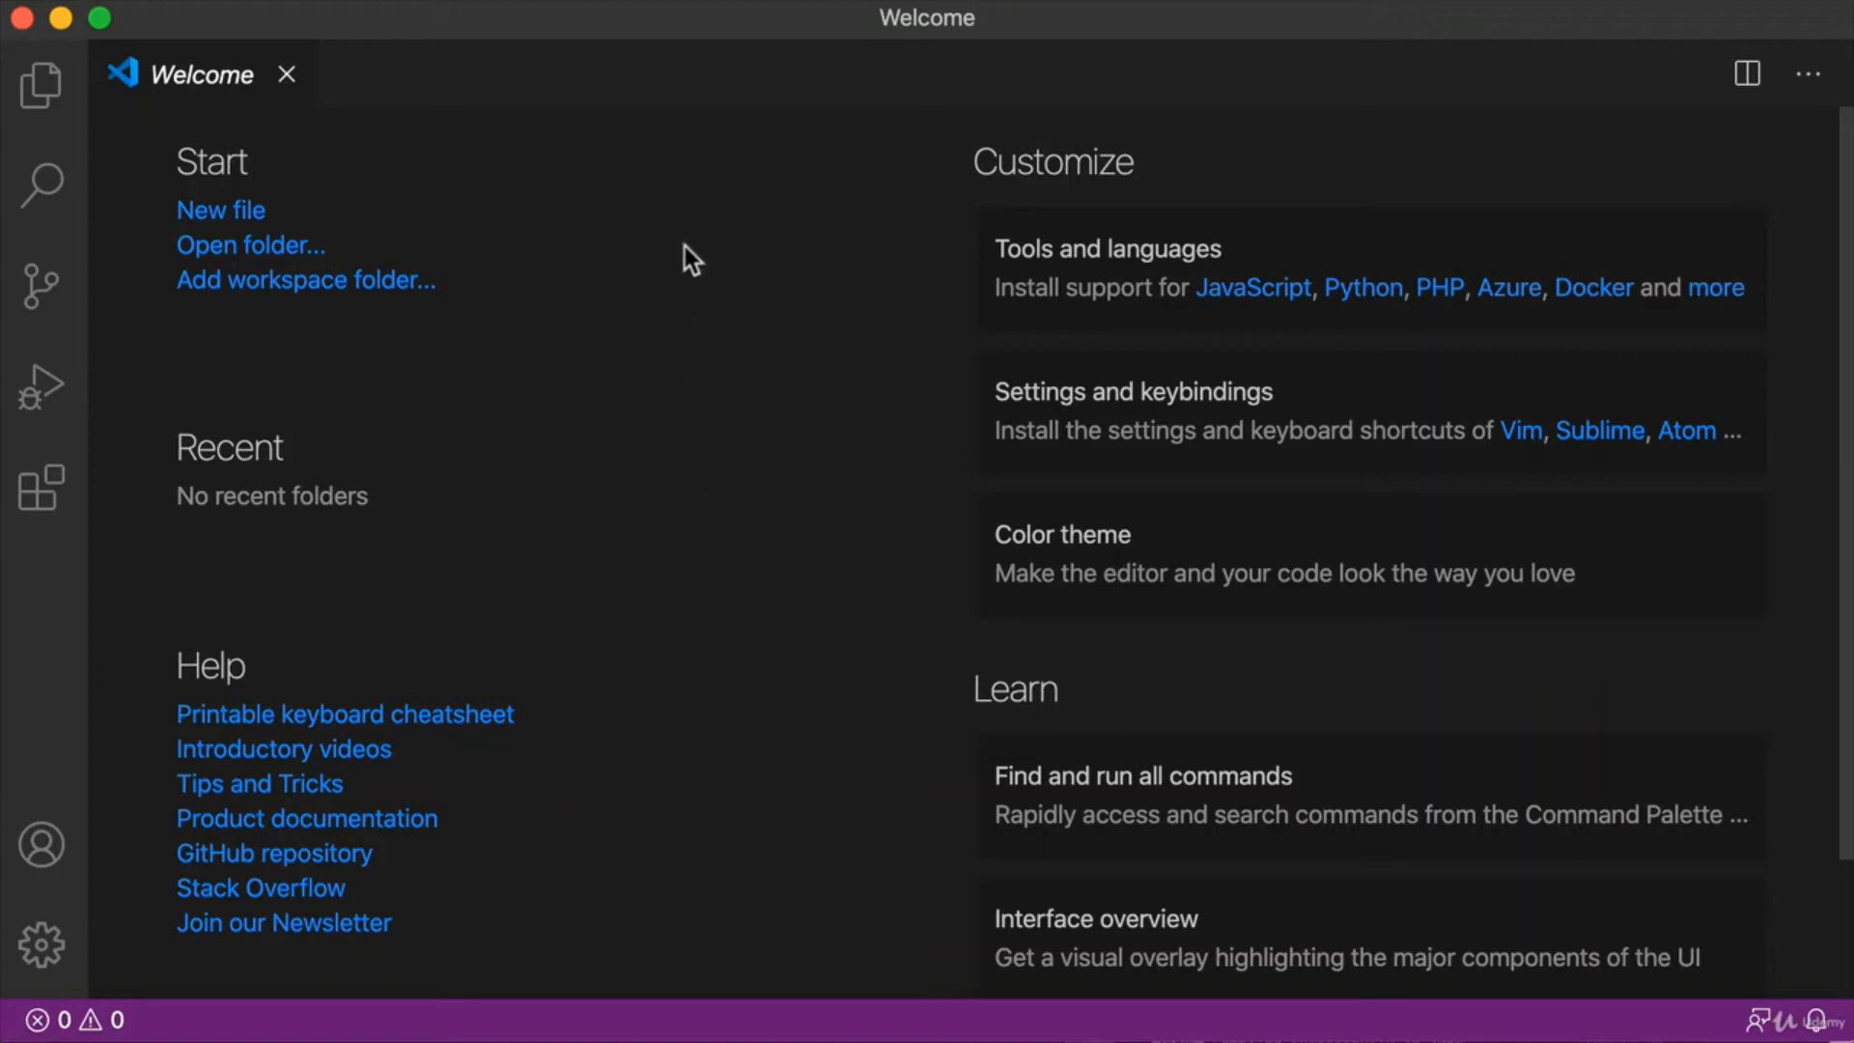
# Step: Screenshot part of the Welcome page and take the VS Code window out of fullscreen
pyautogui.press('super+shift+4')
pyautogui.moveTo(252, 126); pyautogui.dragTo(316, 58)
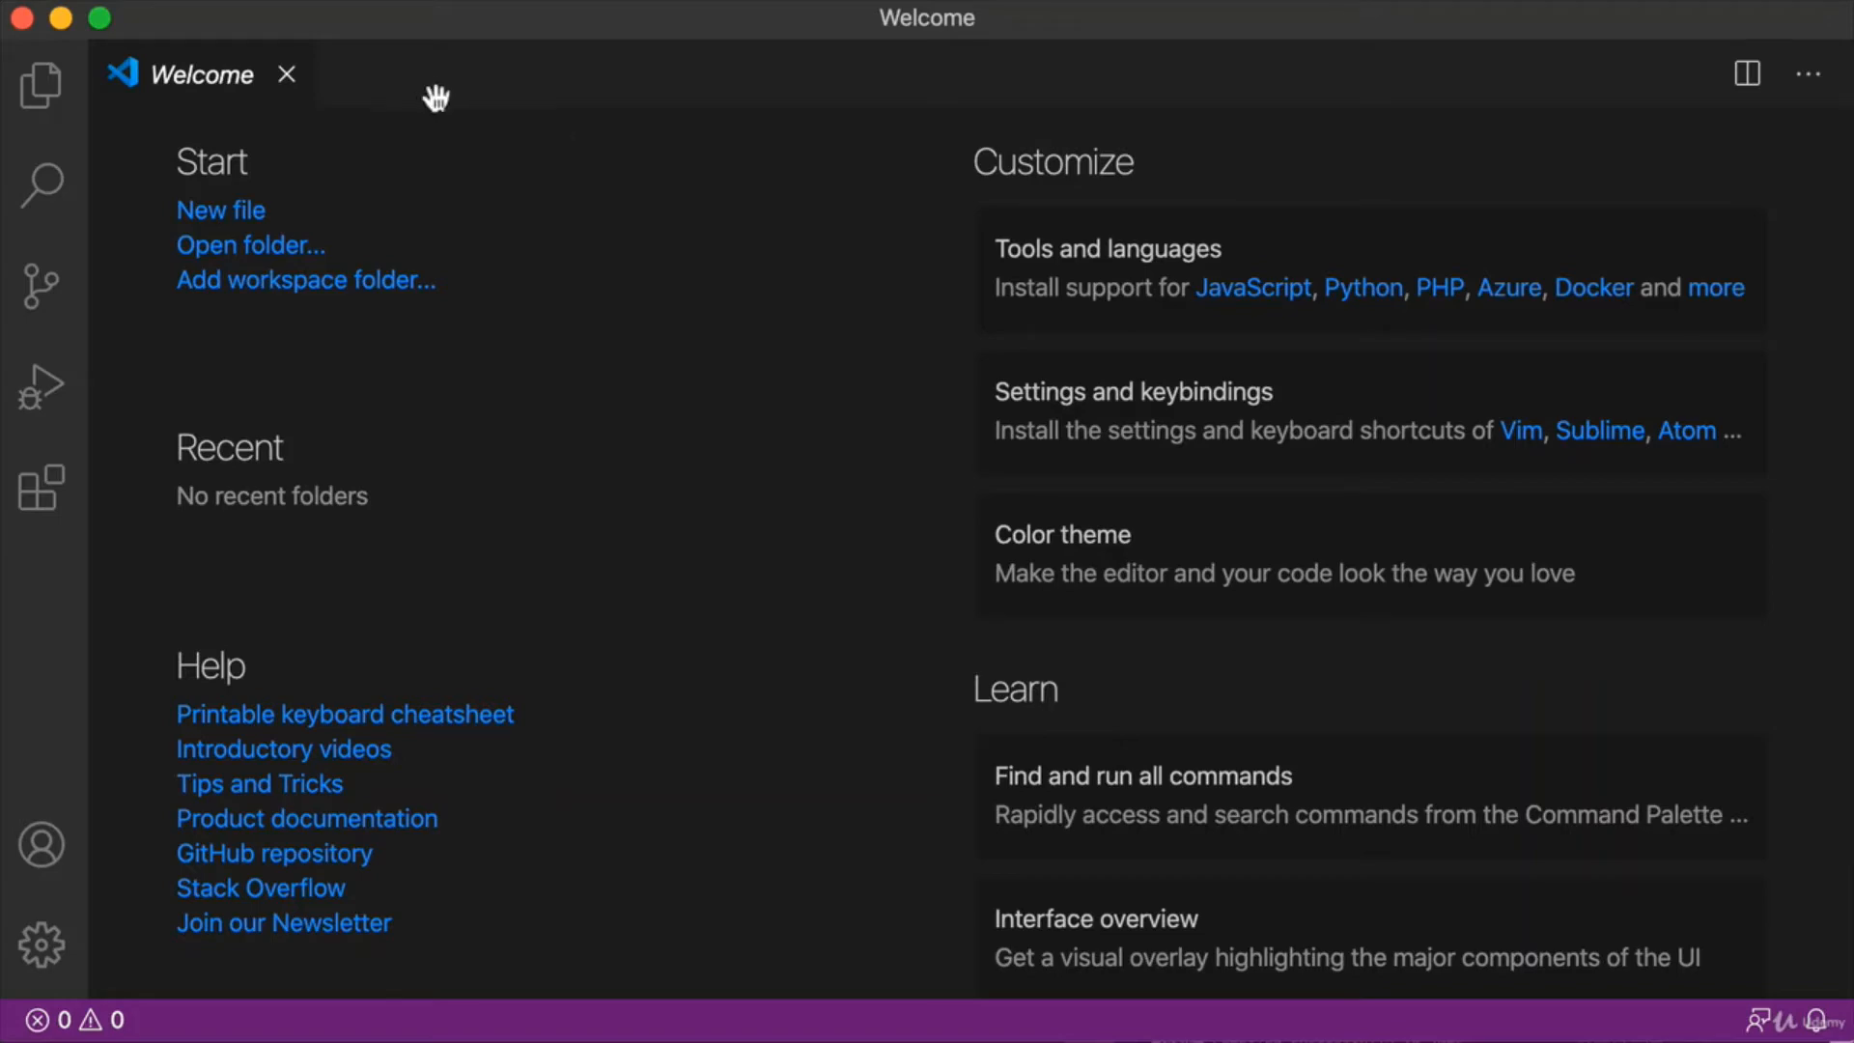
pyautogui.moveTo(485, 96); pyautogui.dragTo(483, 216)
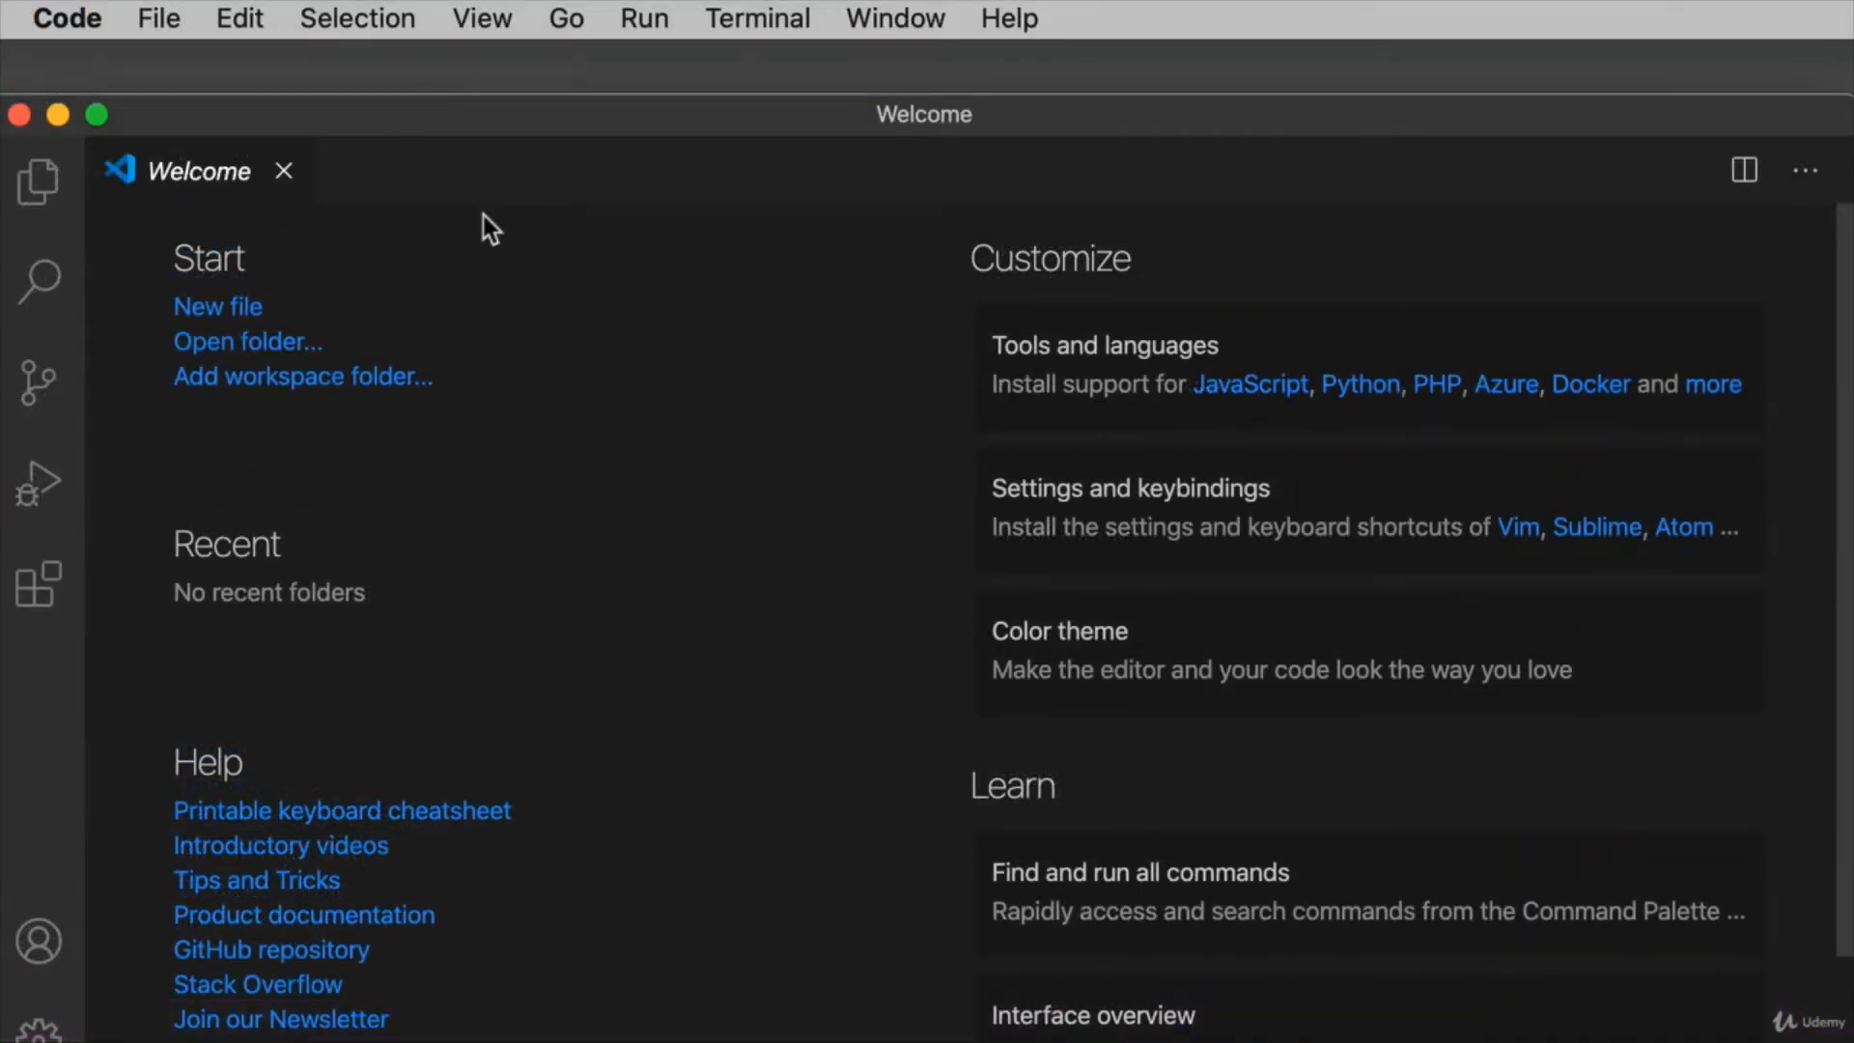
# Step: Create a new empty file from the File menu and screenshot the blank editor
pyautogui.click(145, 26)
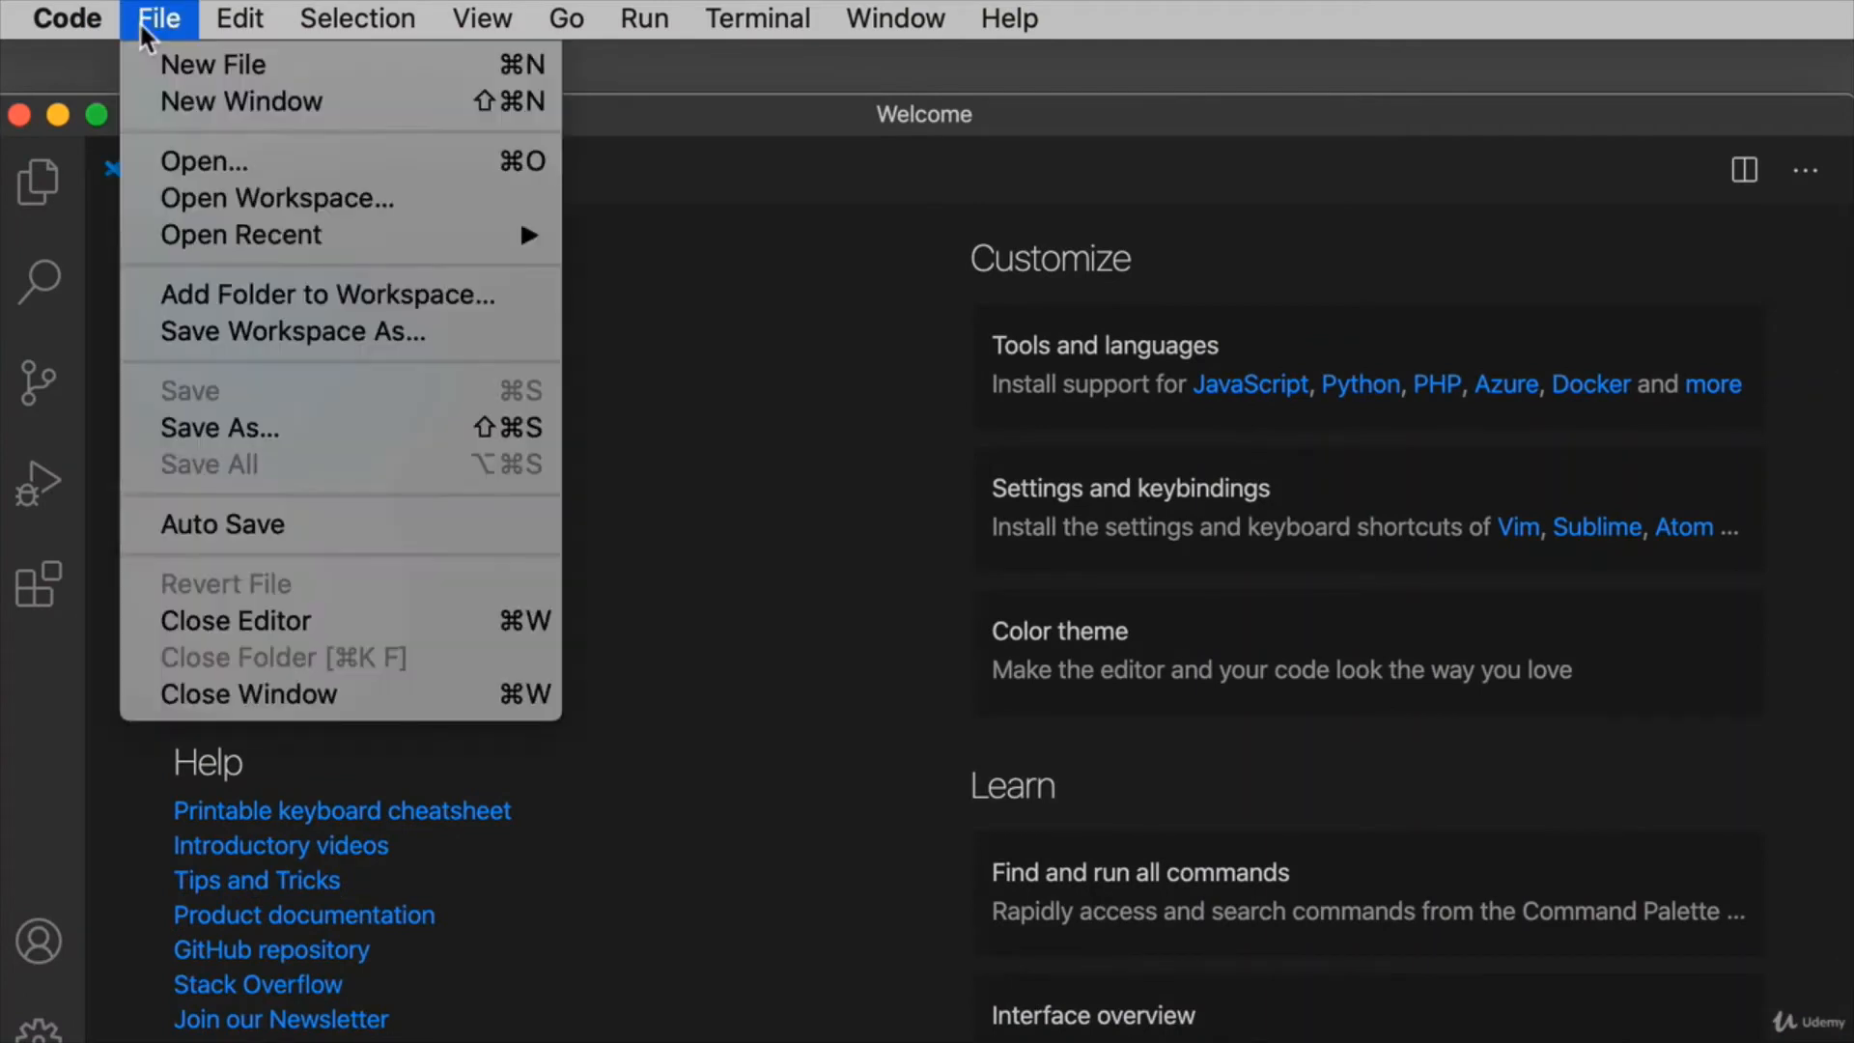
pyautogui.click(171, 69)
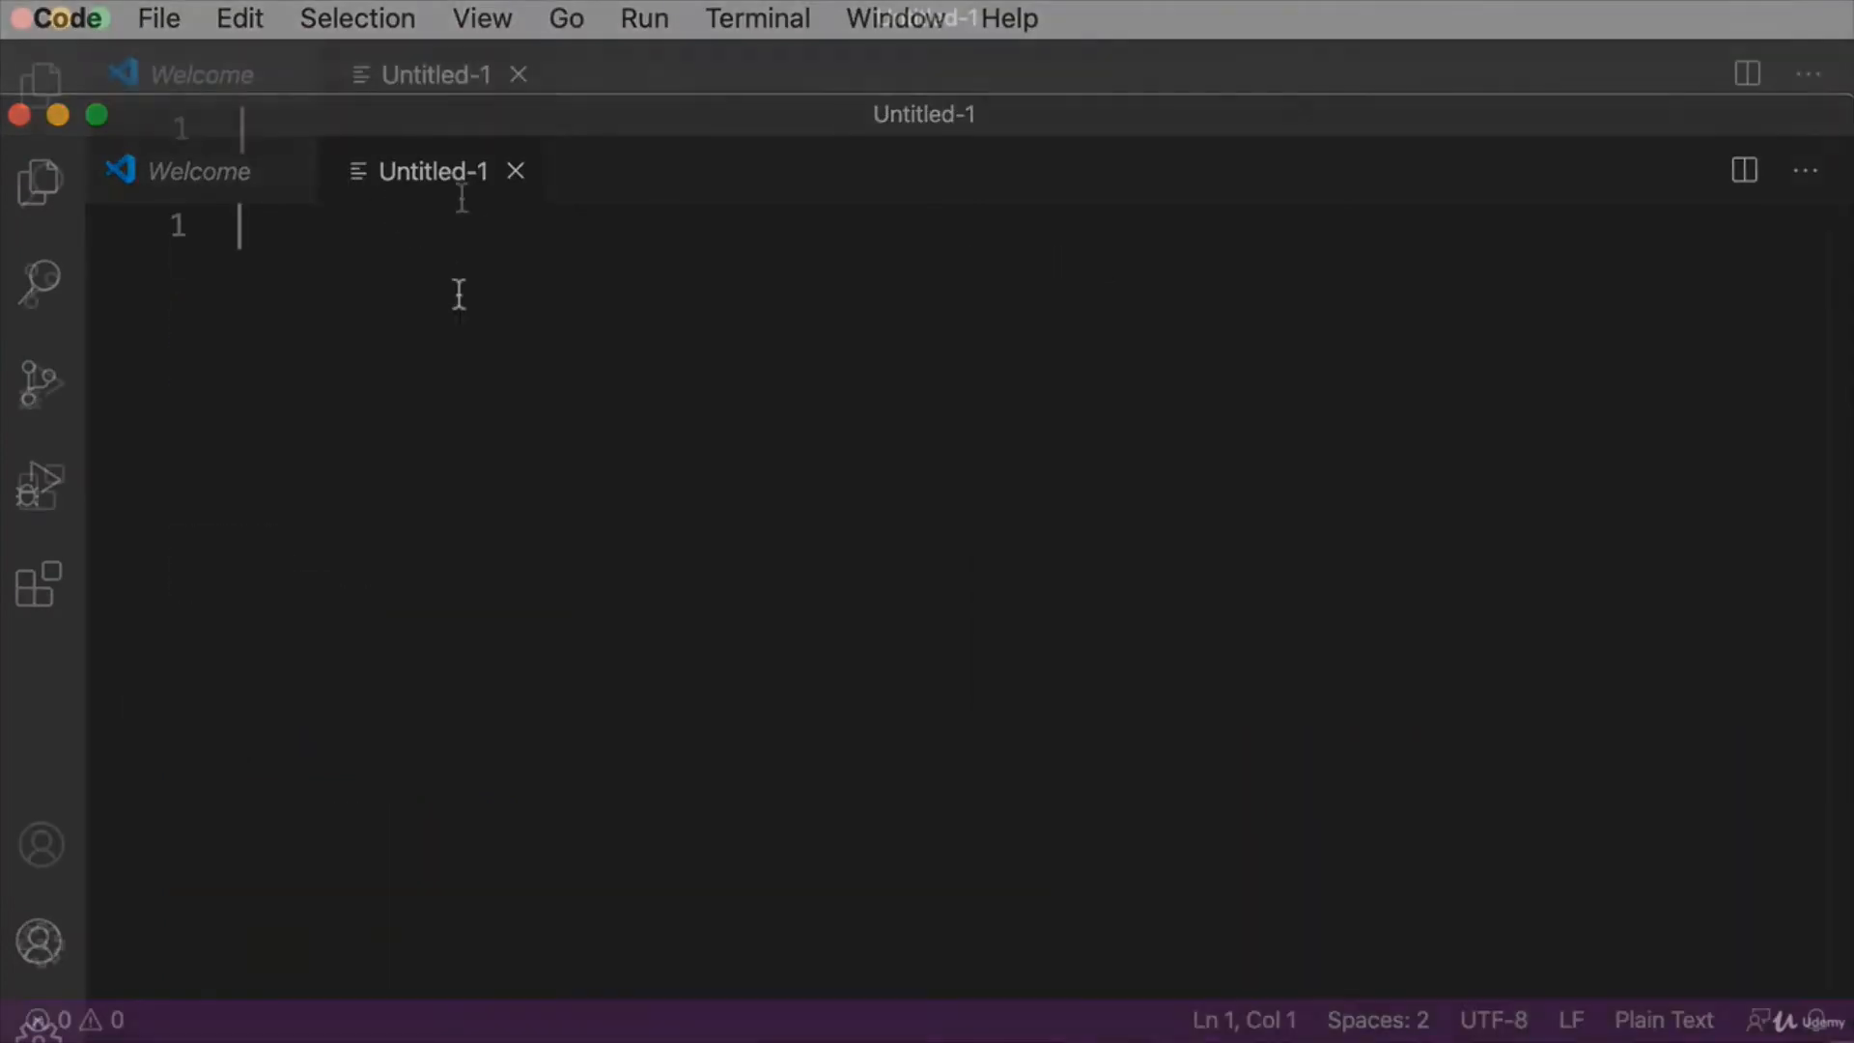
pyautogui.press('super+shift+4')
pyautogui.moveTo(254, 124); pyautogui.dragTo(807, 401)
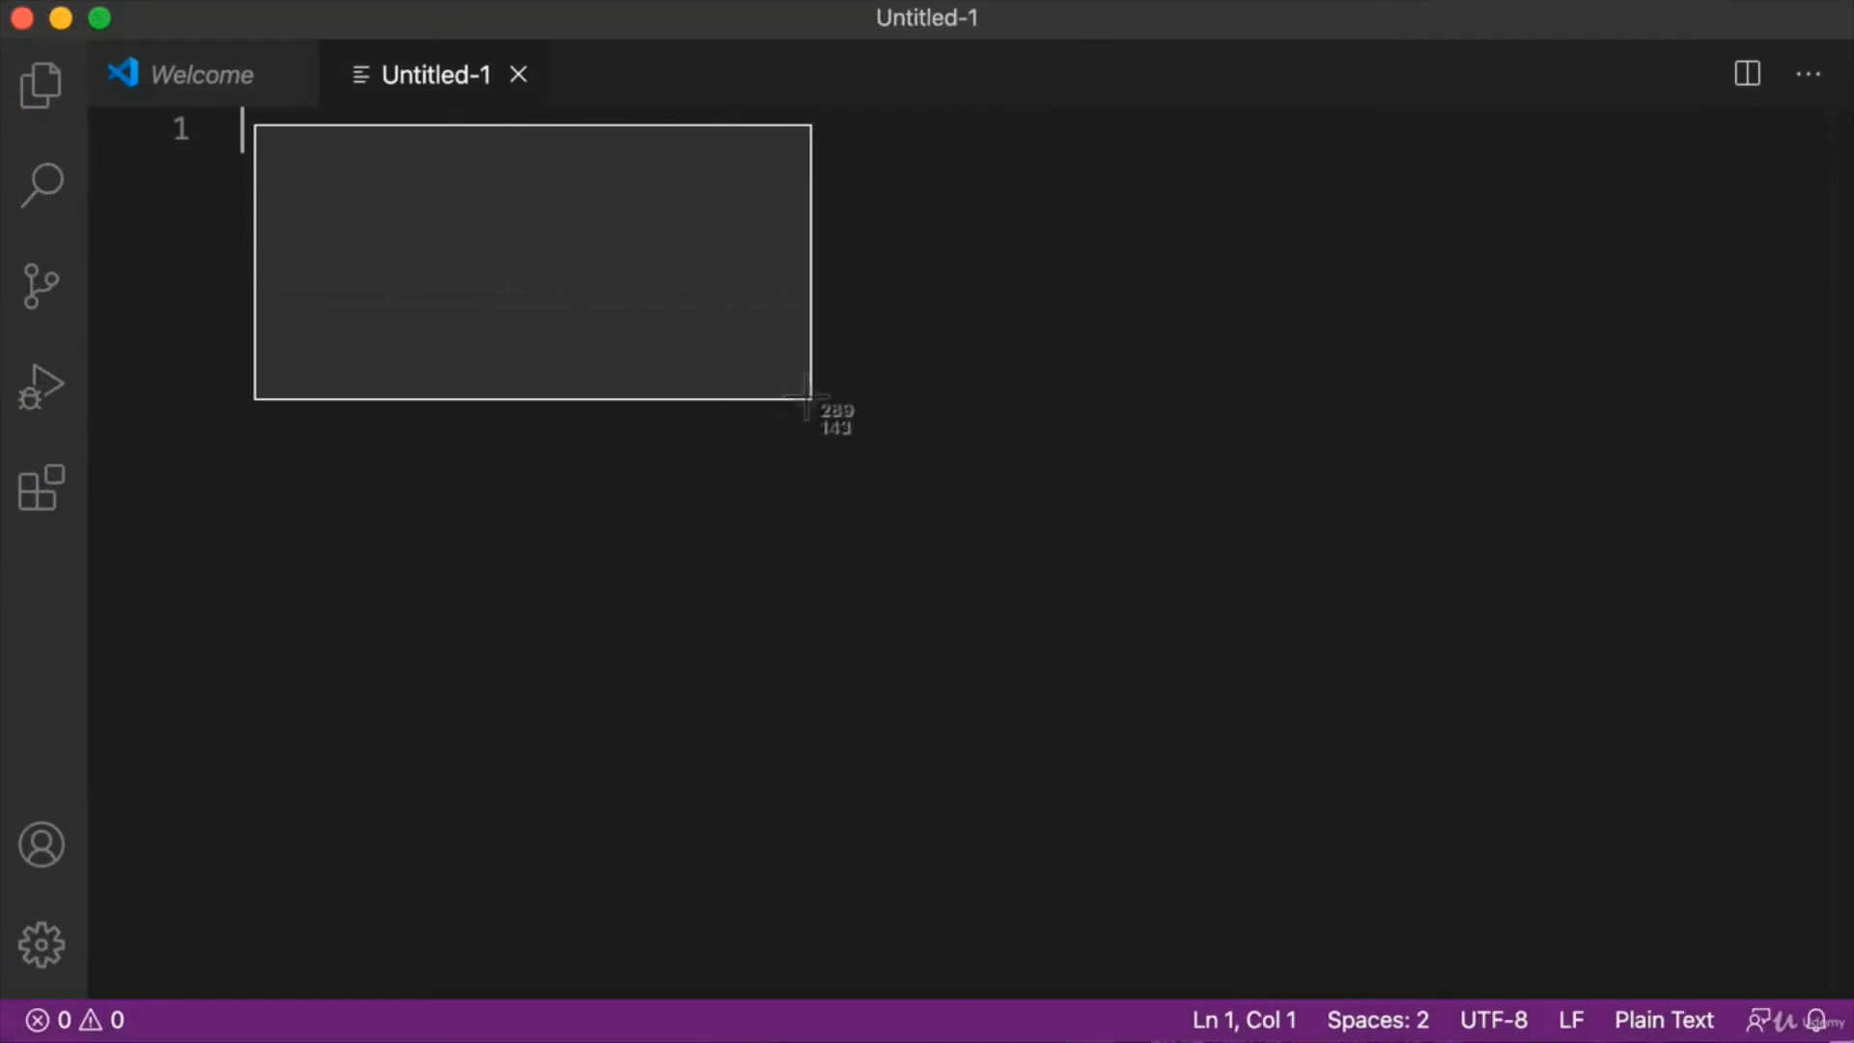
pyautogui.moveTo(807, 402); pyautogui.dragTo(866, 514)
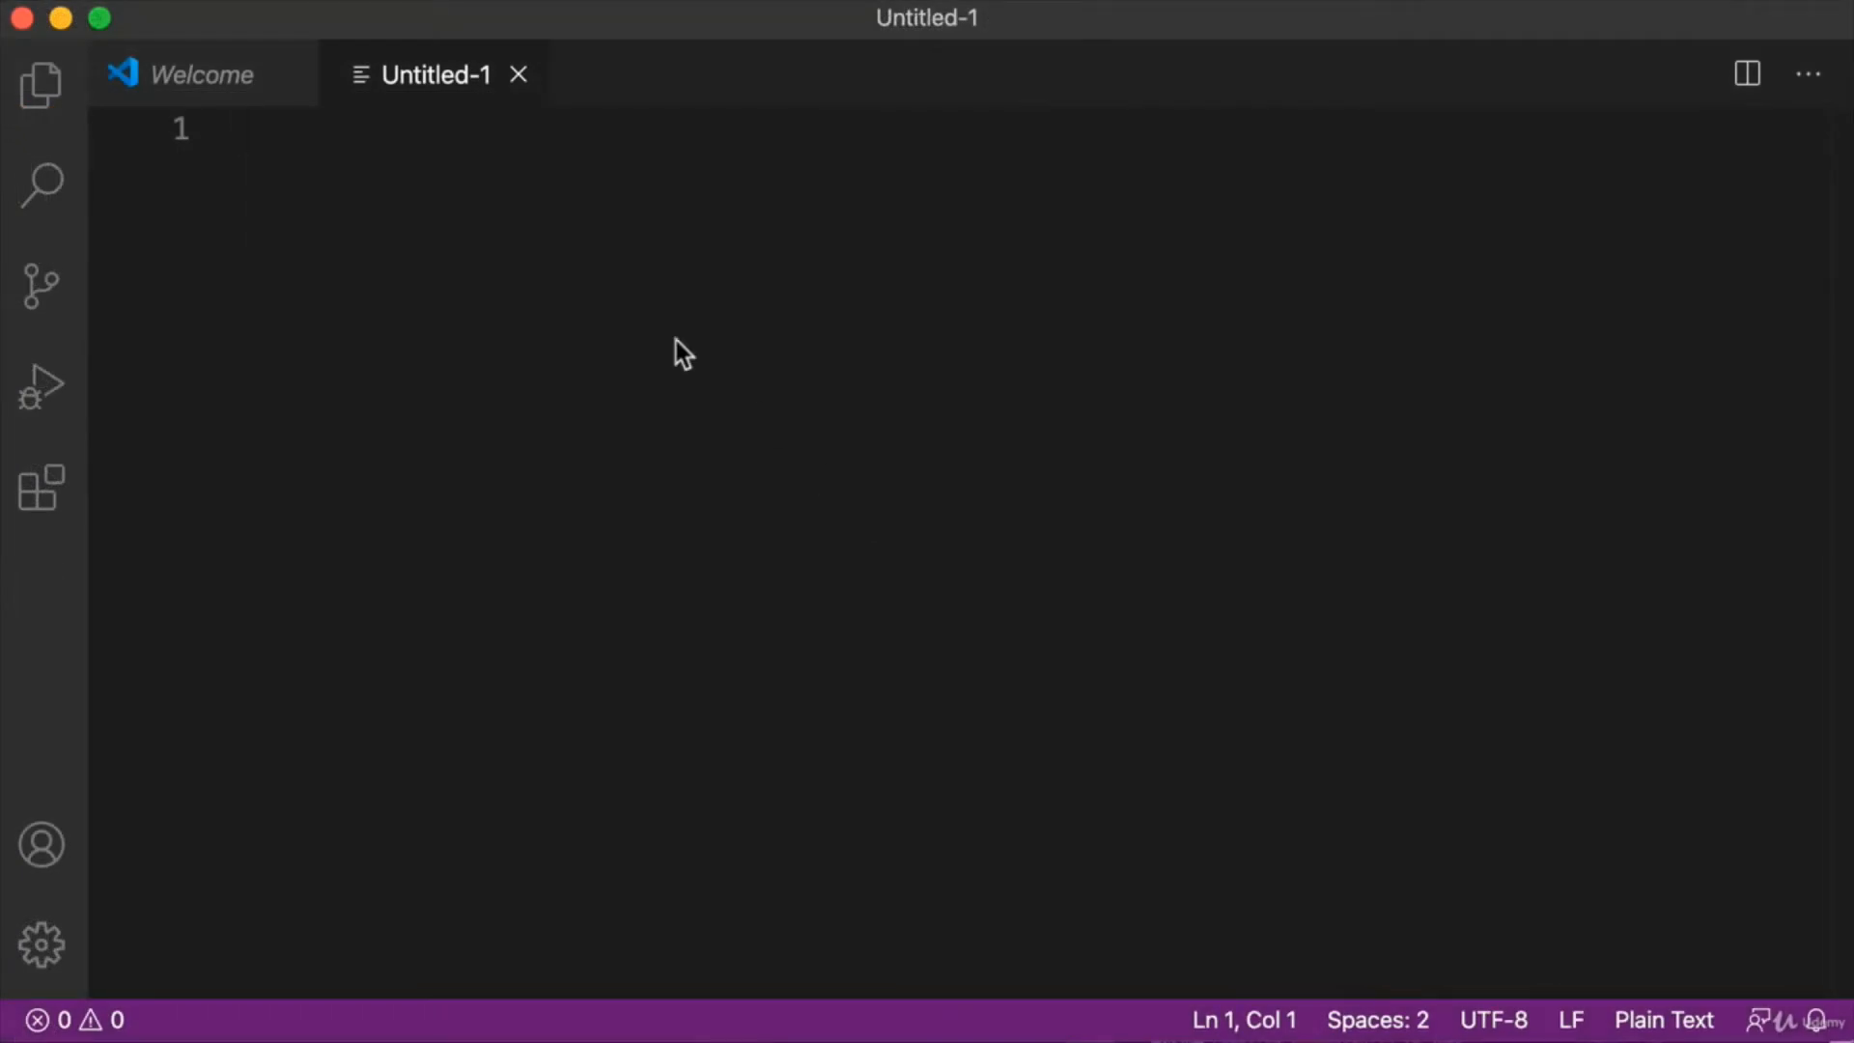
pyautogui.press('super+shift+4')
pyautogui.press('Escape')
pyautogui.write('<h1')
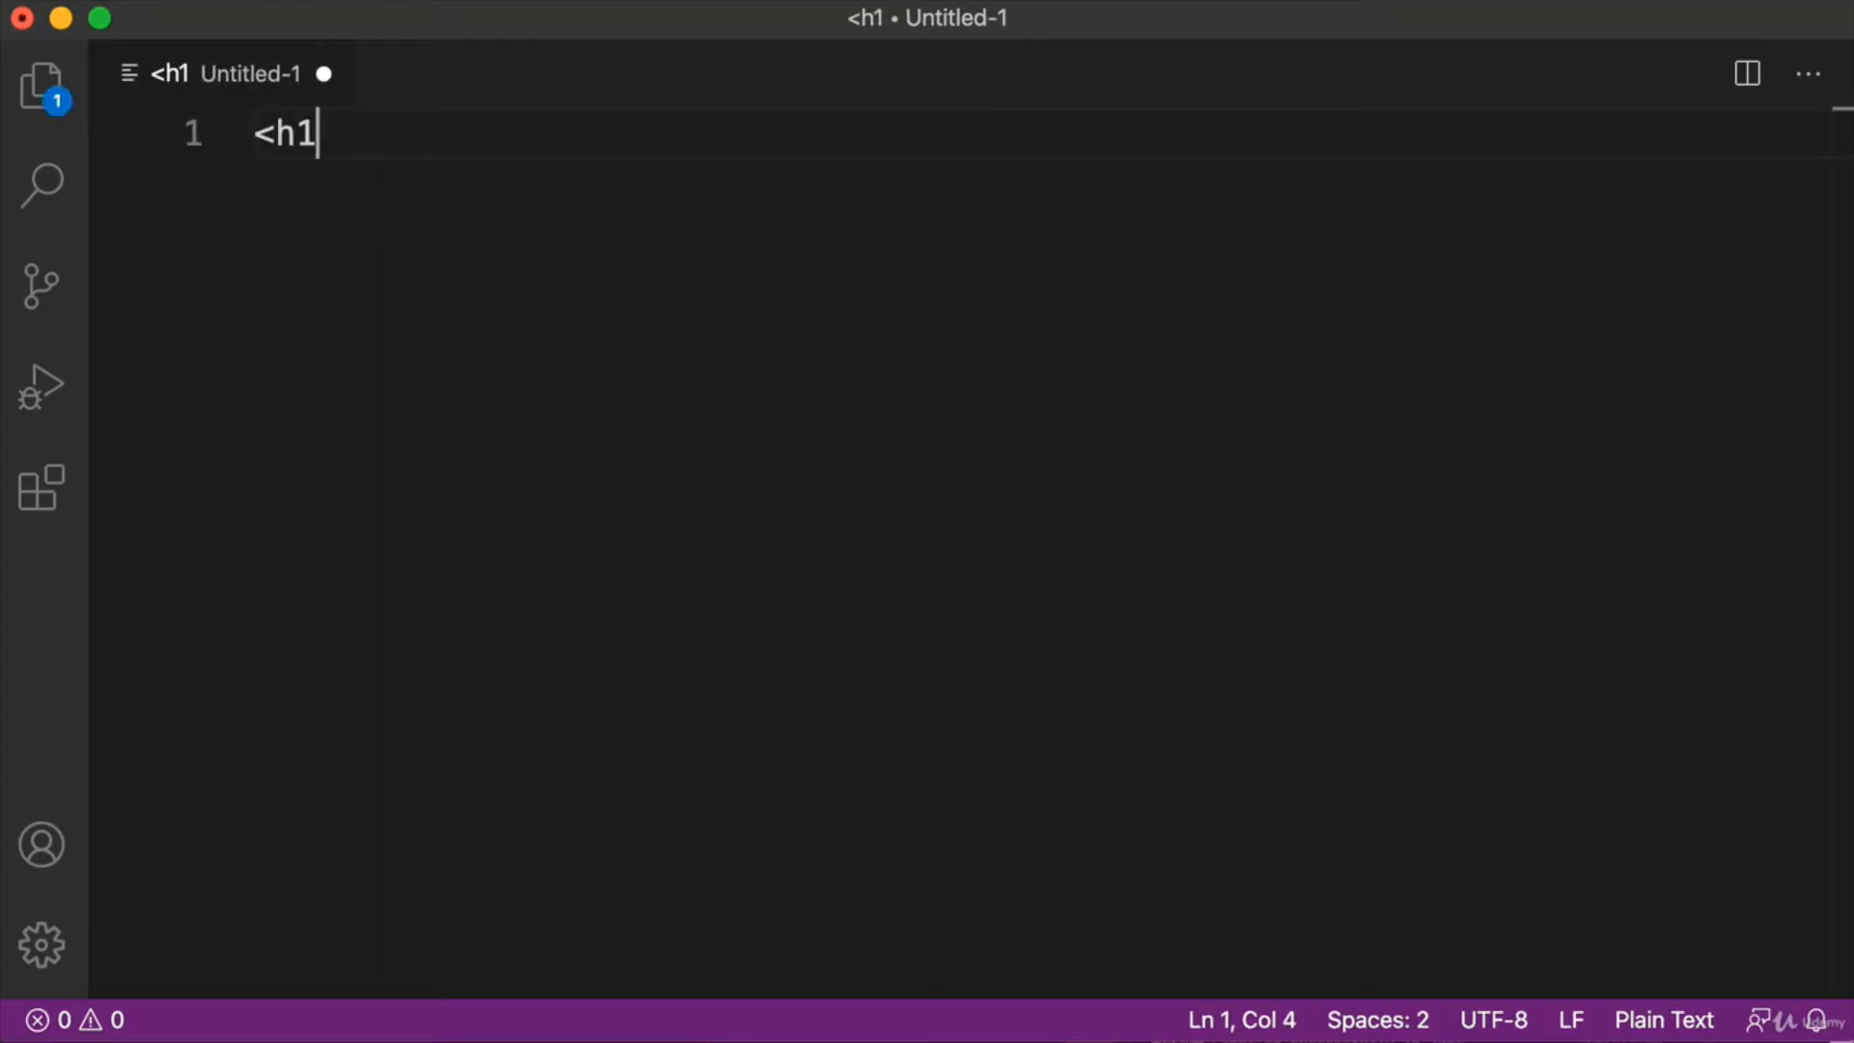
pyautogui.write('>')
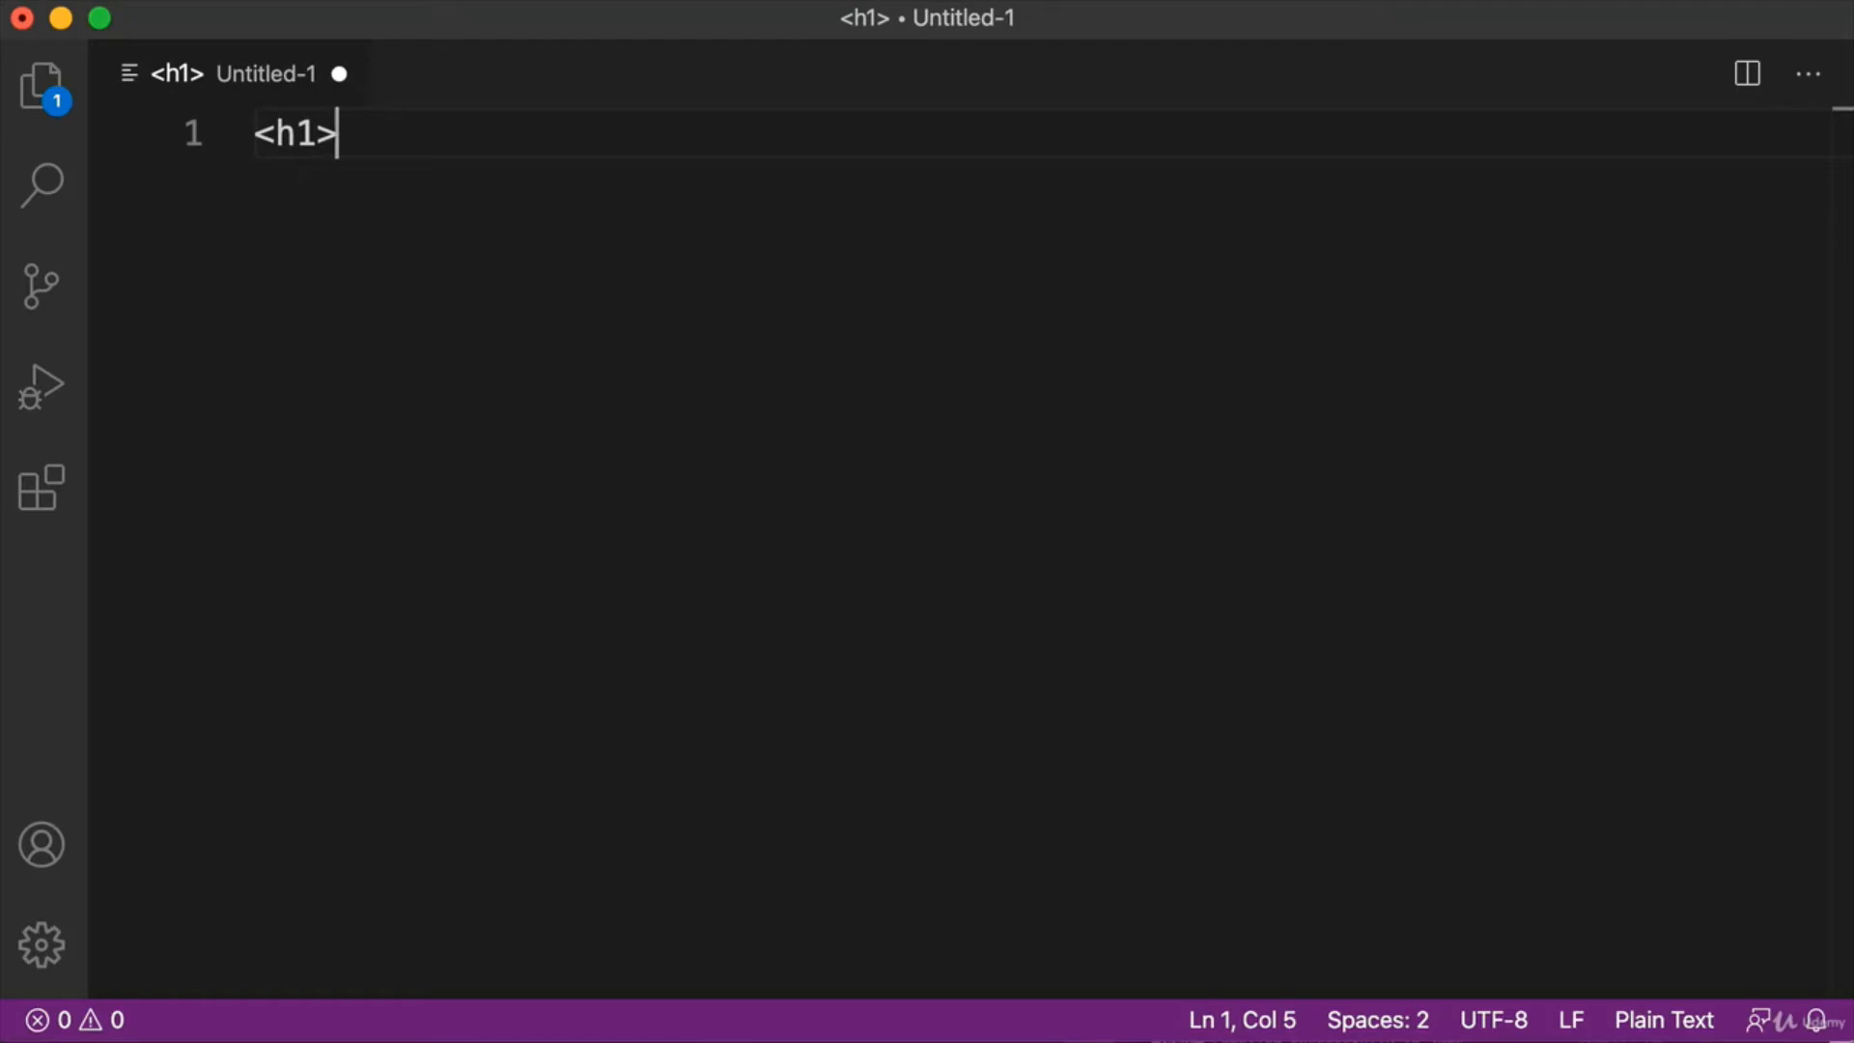
# Step: Write the line <h1>This is a test</h1> on line 1 of the new file
pyautogui.press('Home')
pyautogui.press('Right')
pyautogui.press('Right')
pyautogui.press('Right')
pyautogui.press('Right')
pyautogui.write('This is a test')
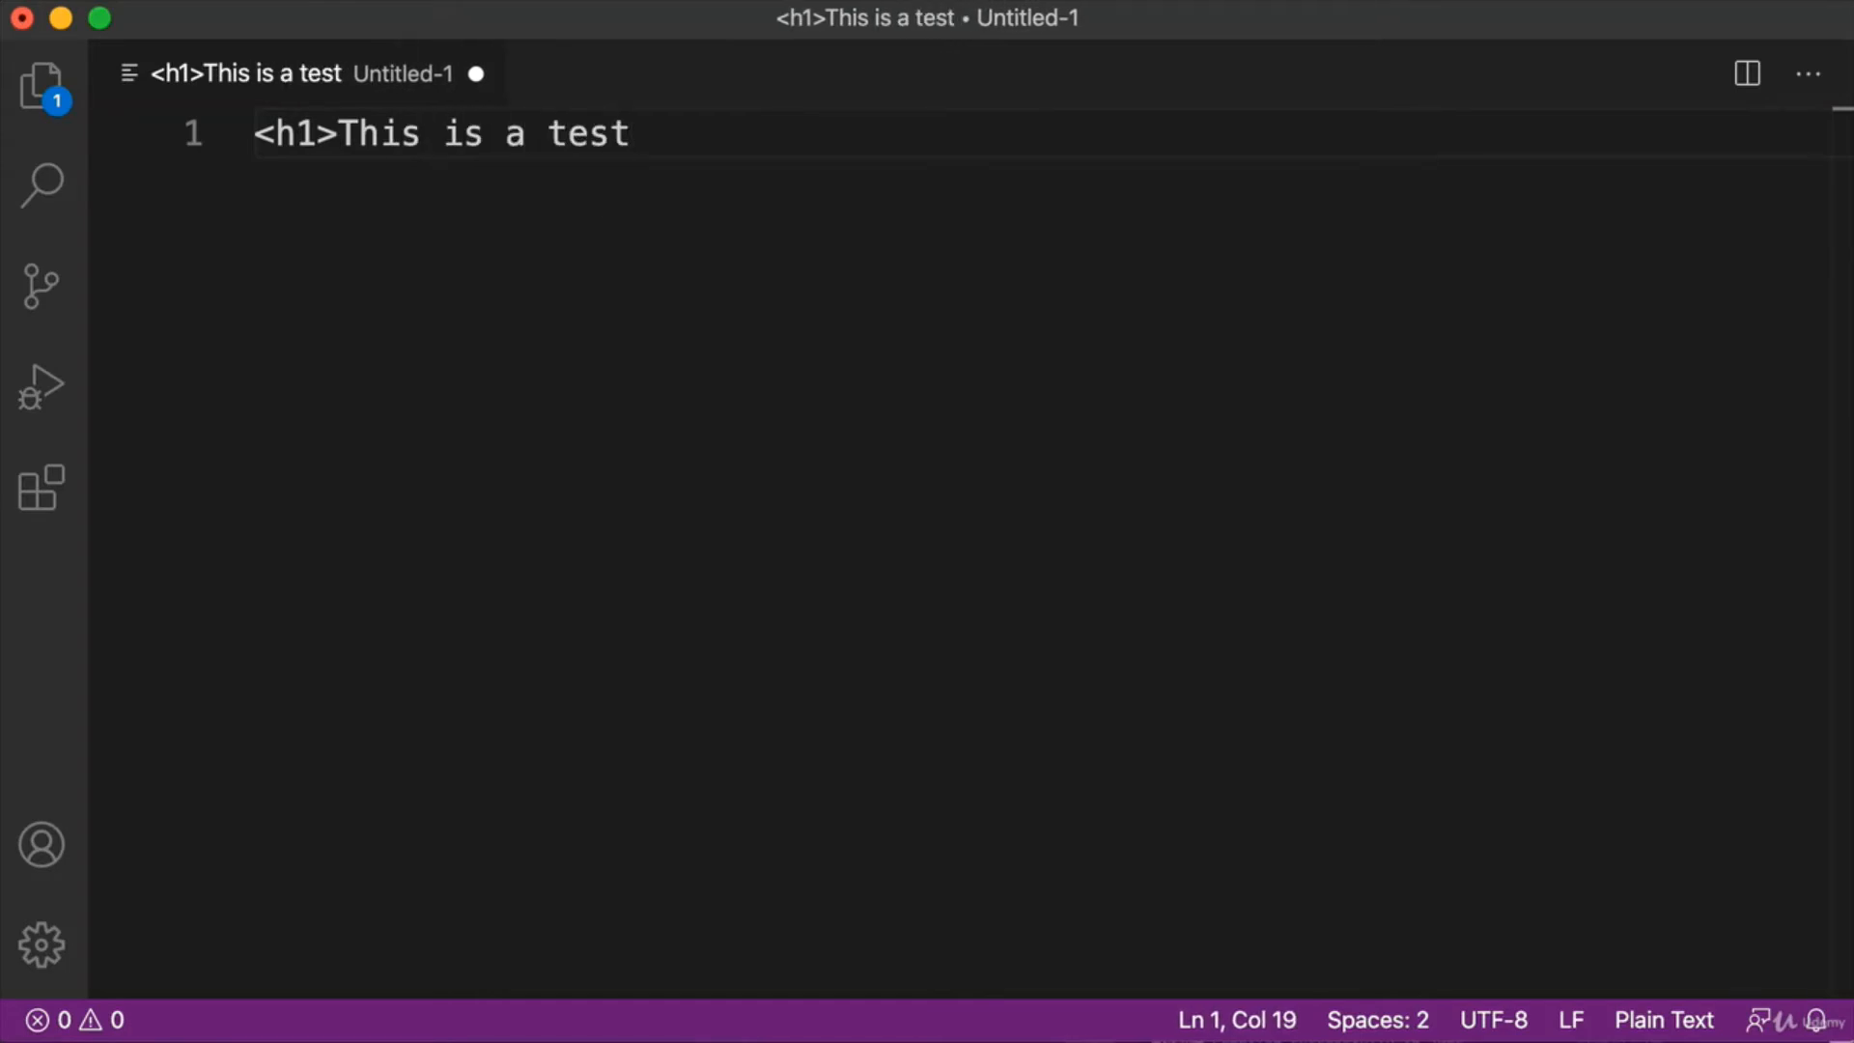
pyautogui.write('</')
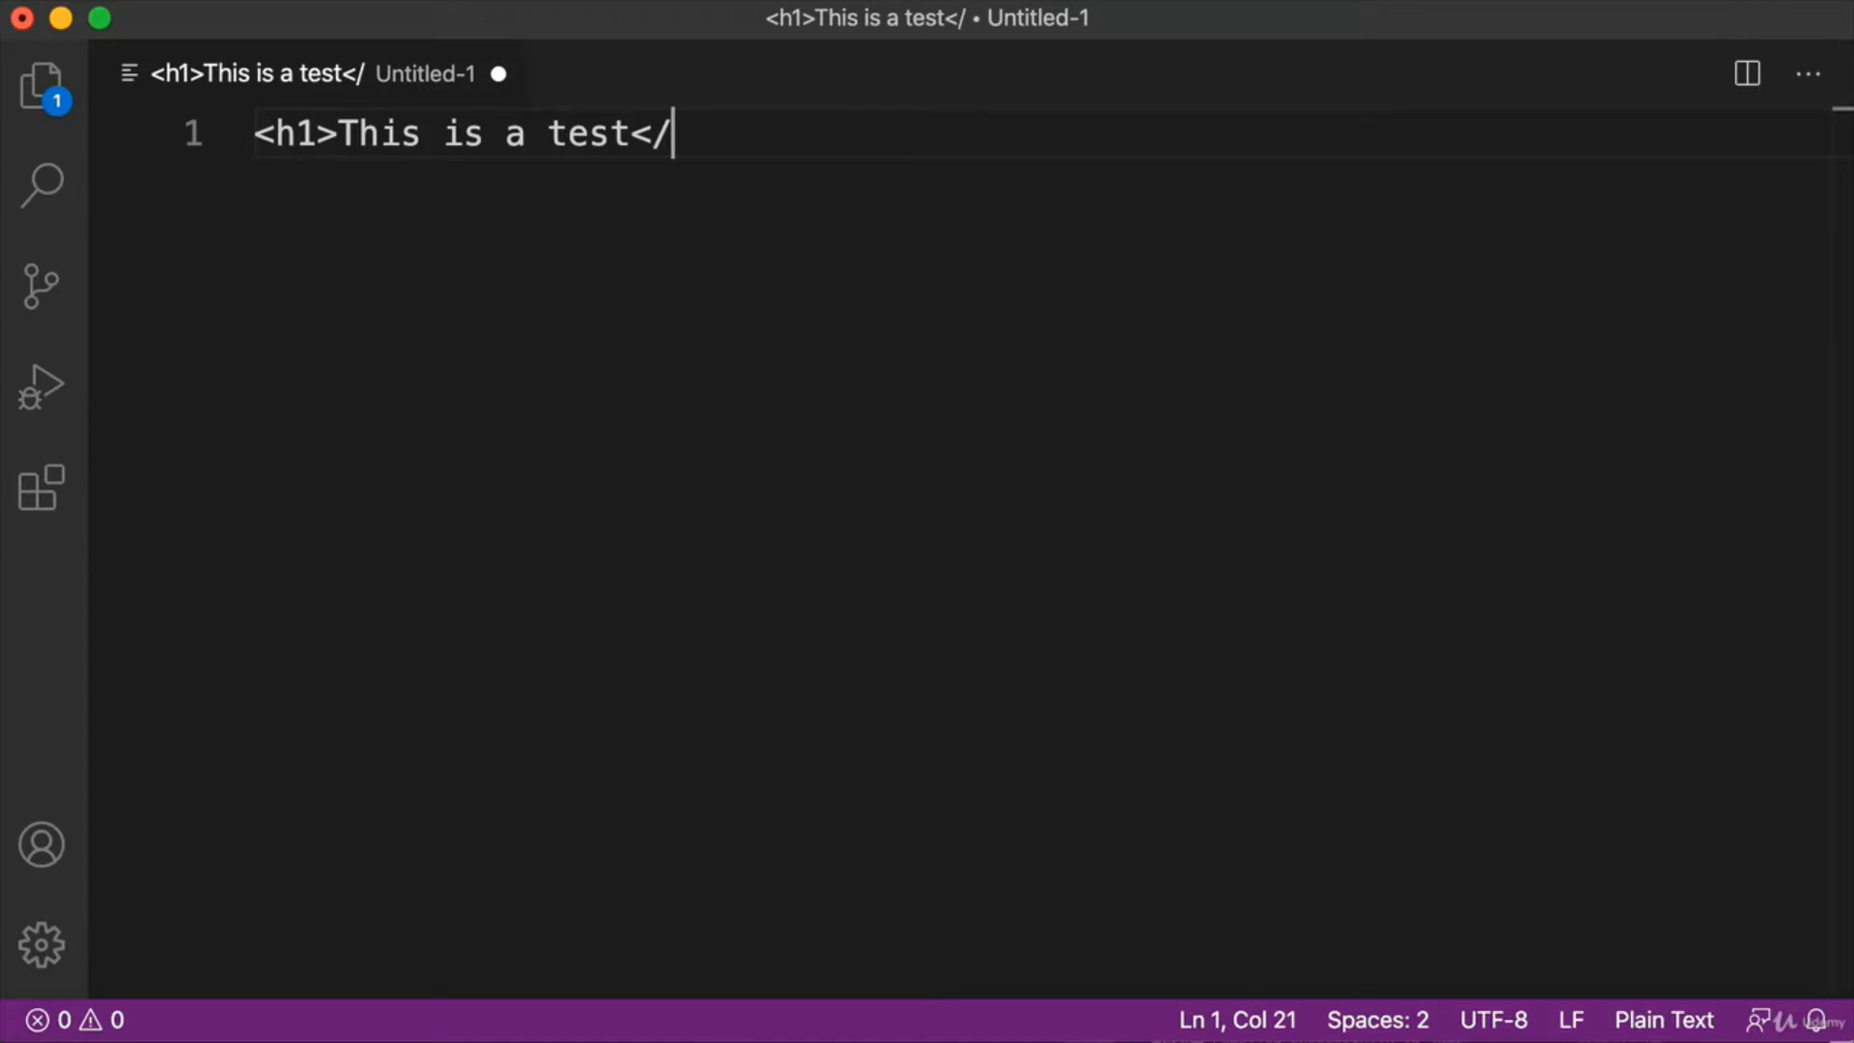
pyautogui.write('h1>')
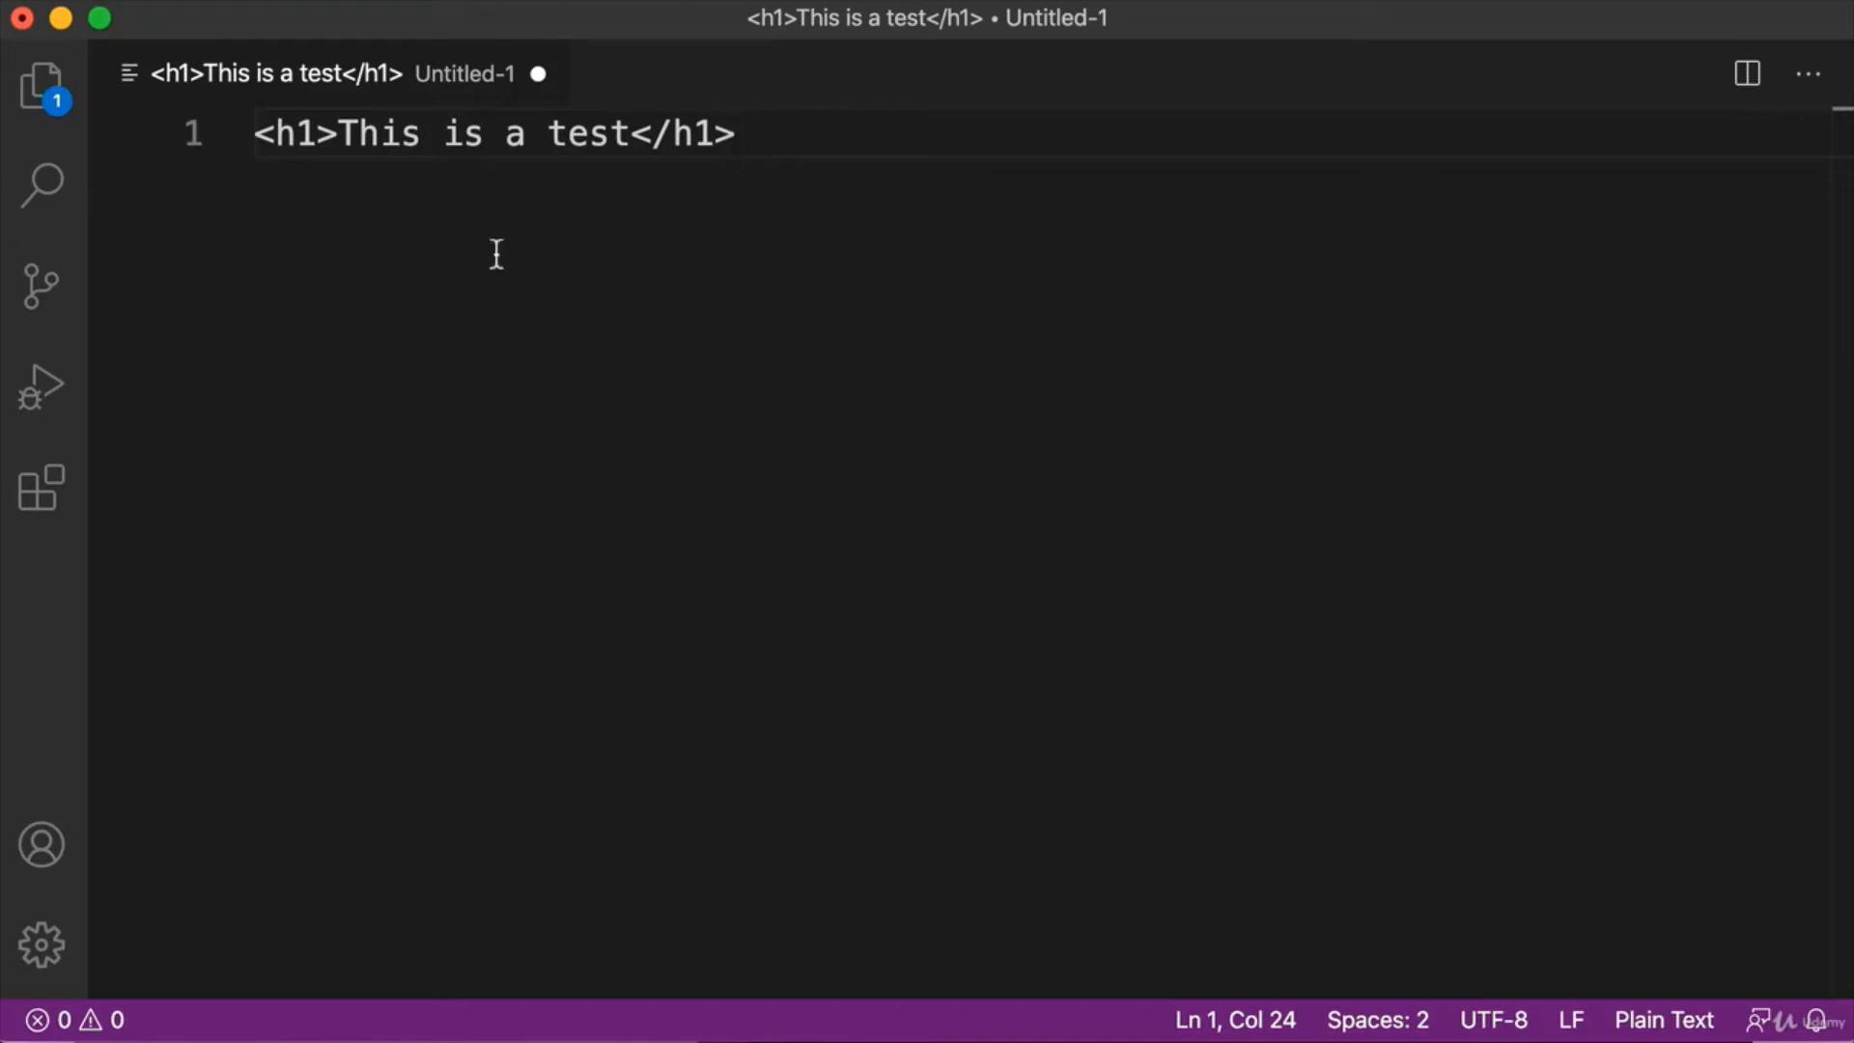
pyautogui.click(151, 17)
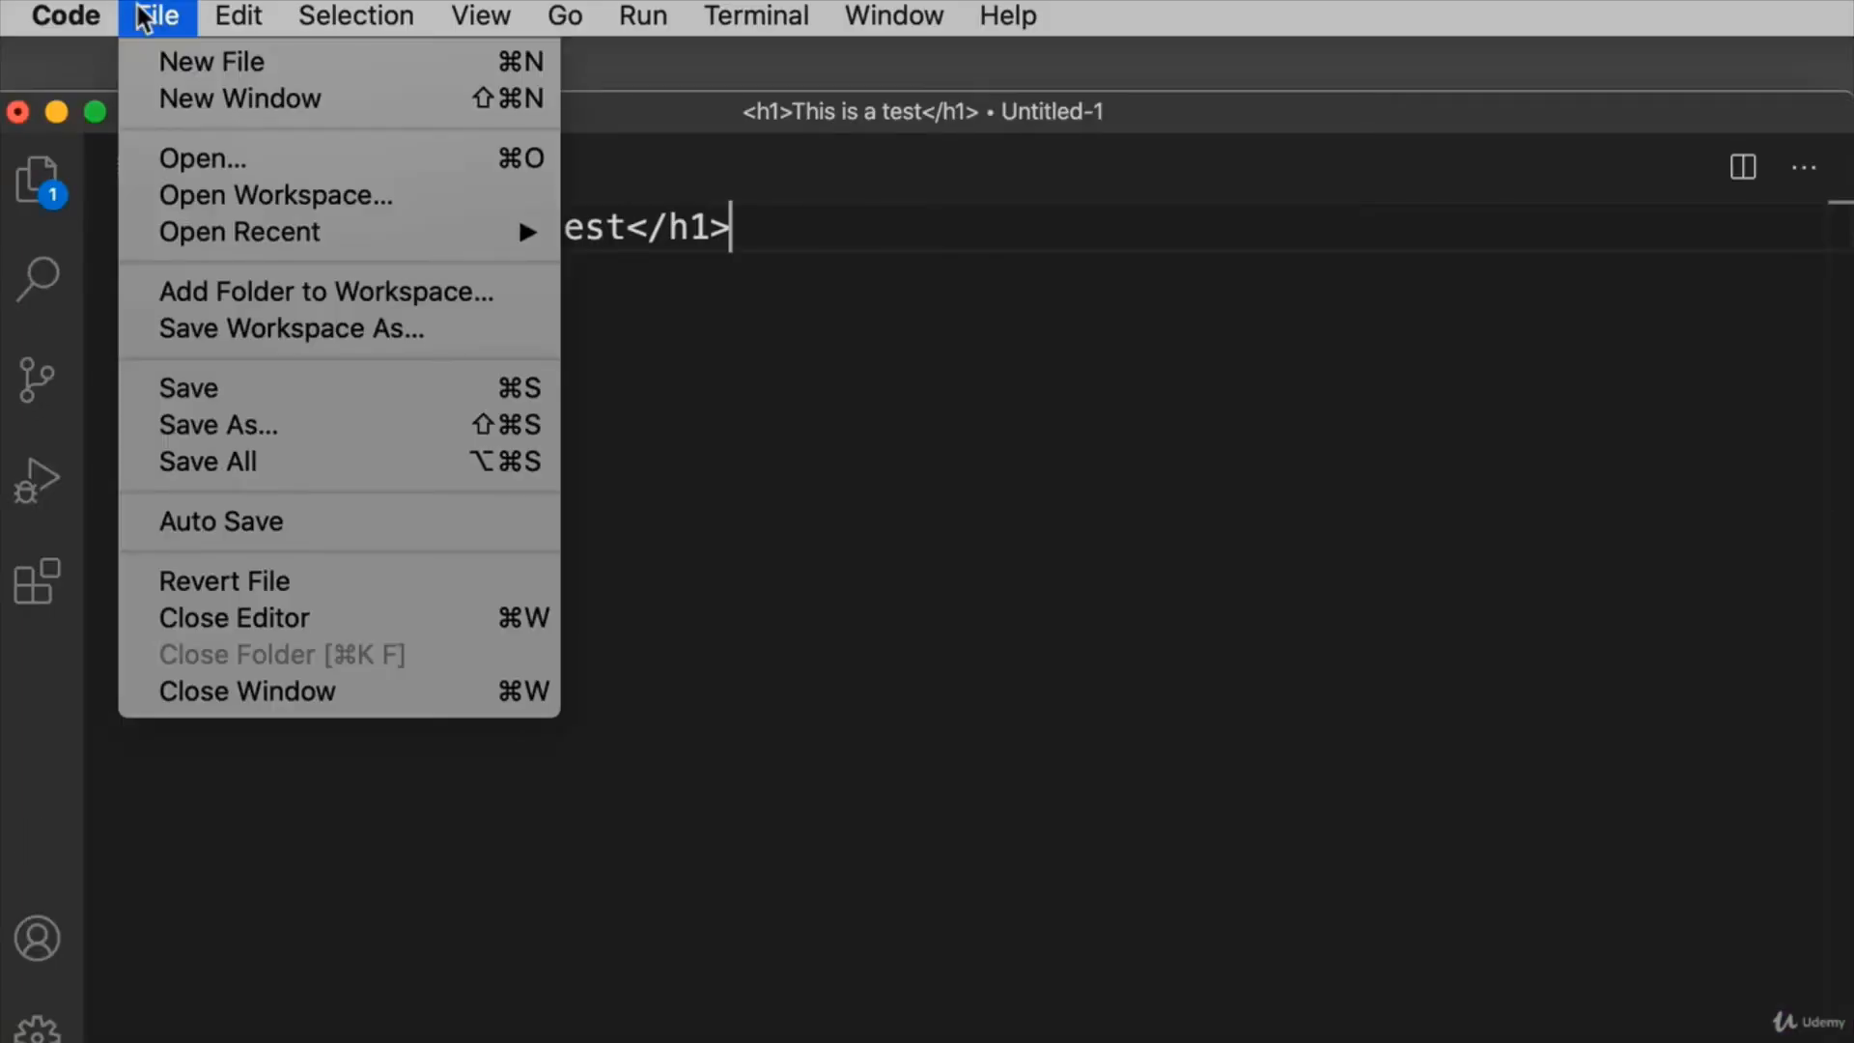
# Step: Start saving the file and enter the name mypage.html, highlighting the name and .html extension
pyautogui.click(247, 384)
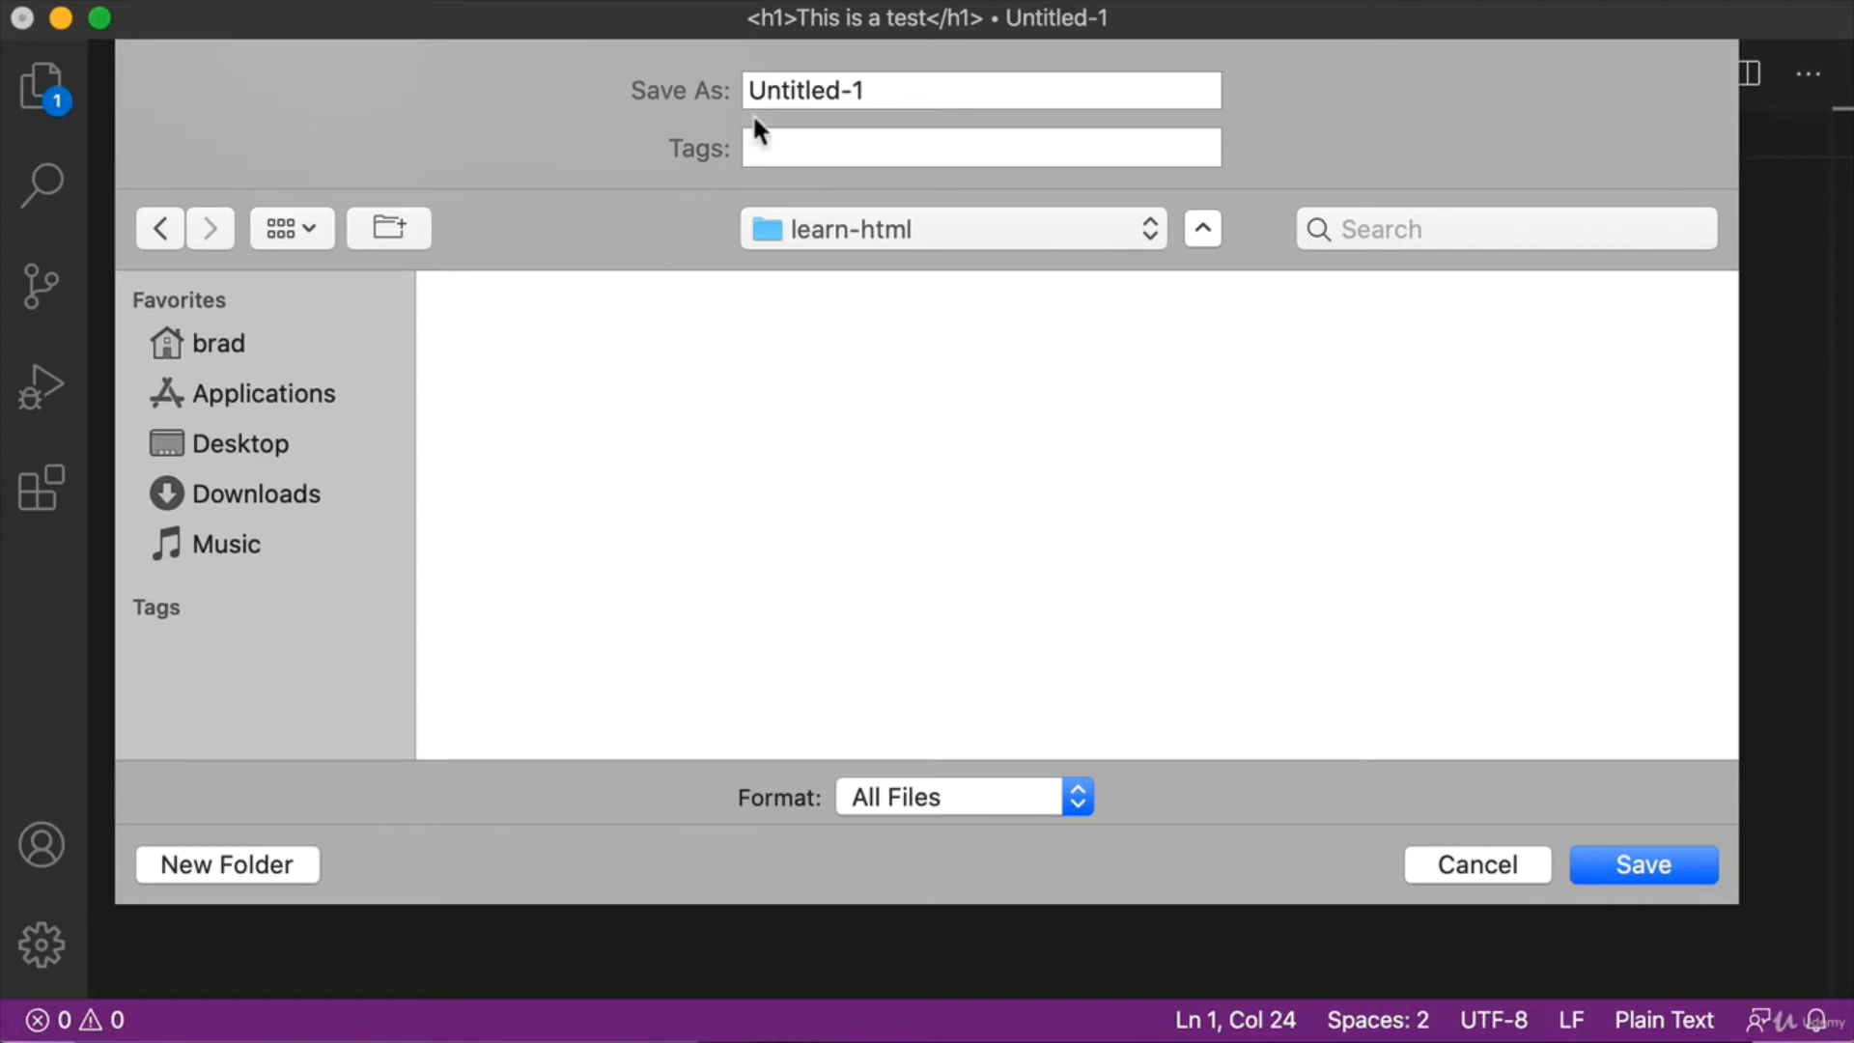
pyautogui.click(910, 87)
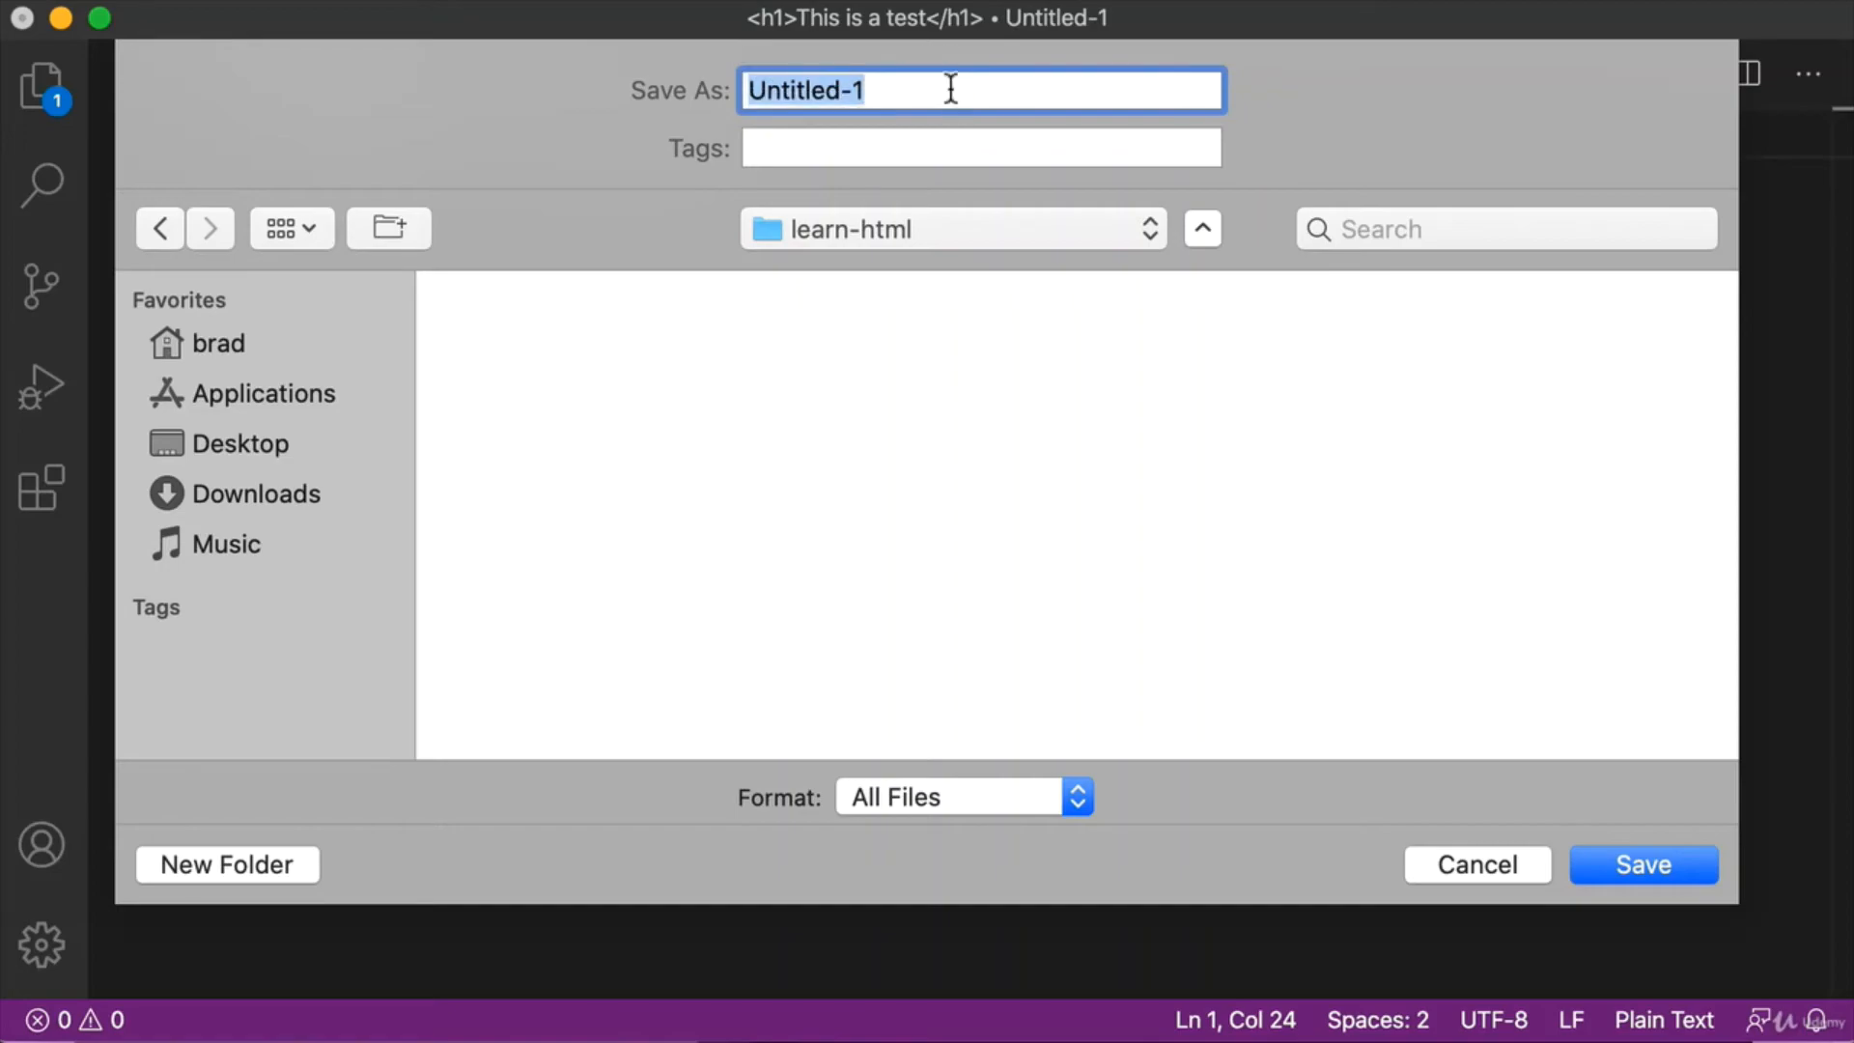
pyautogui.press('BackSpace')
pyautogui.write('m')
pyautogui.write('yp')
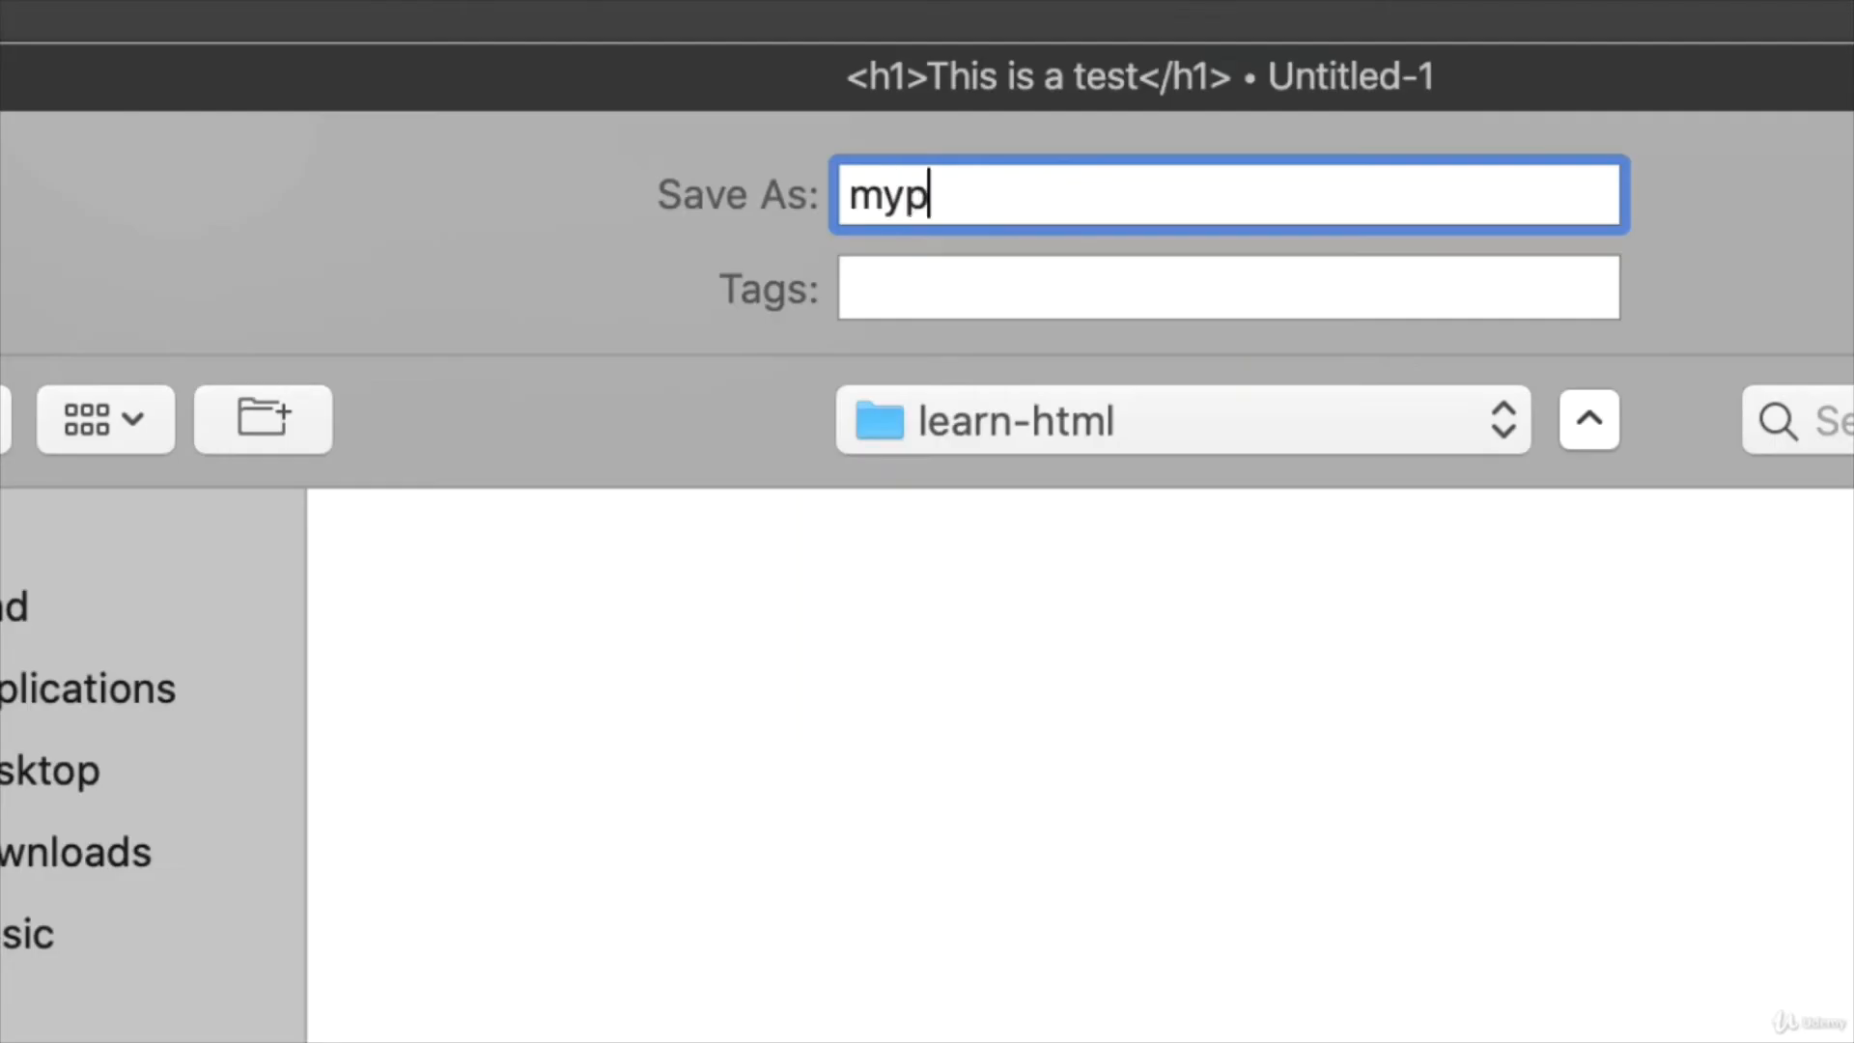
pyautogui.write('age')
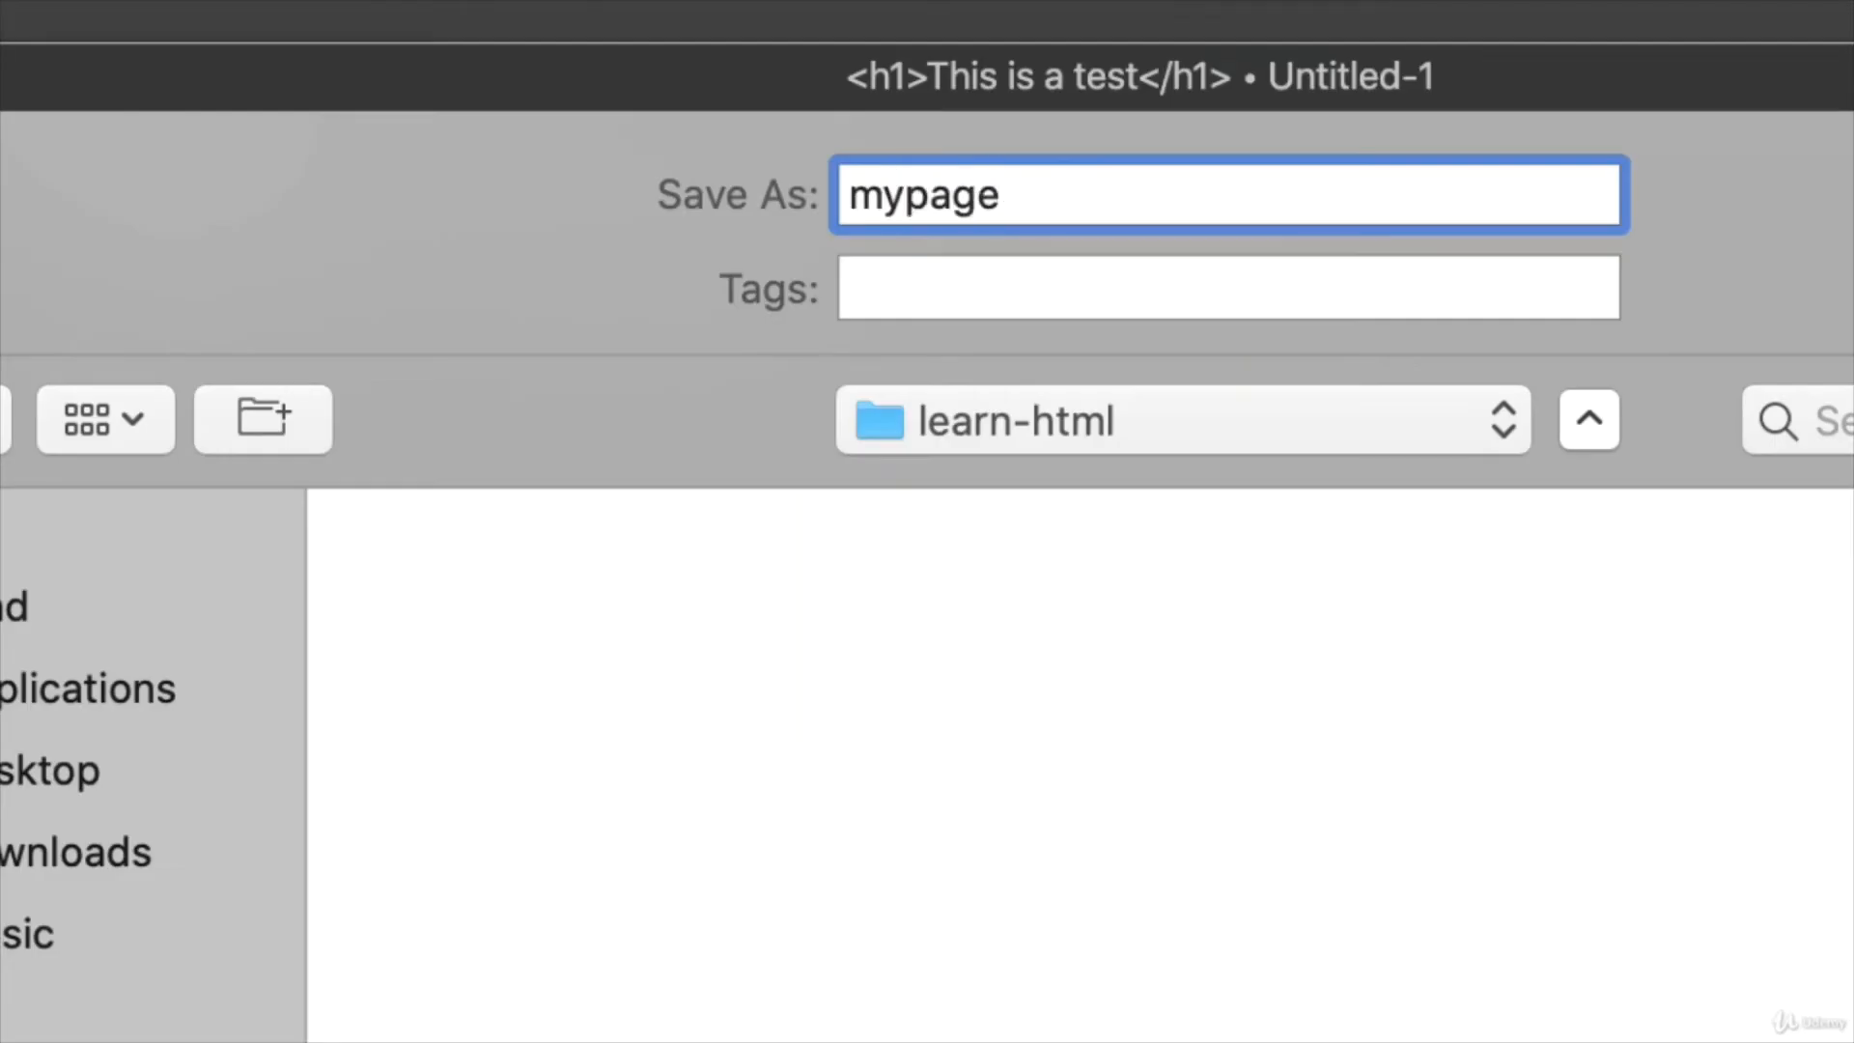
pyautogui.write('.')
pyautogui.write('html')
pyautogui.press('Left')
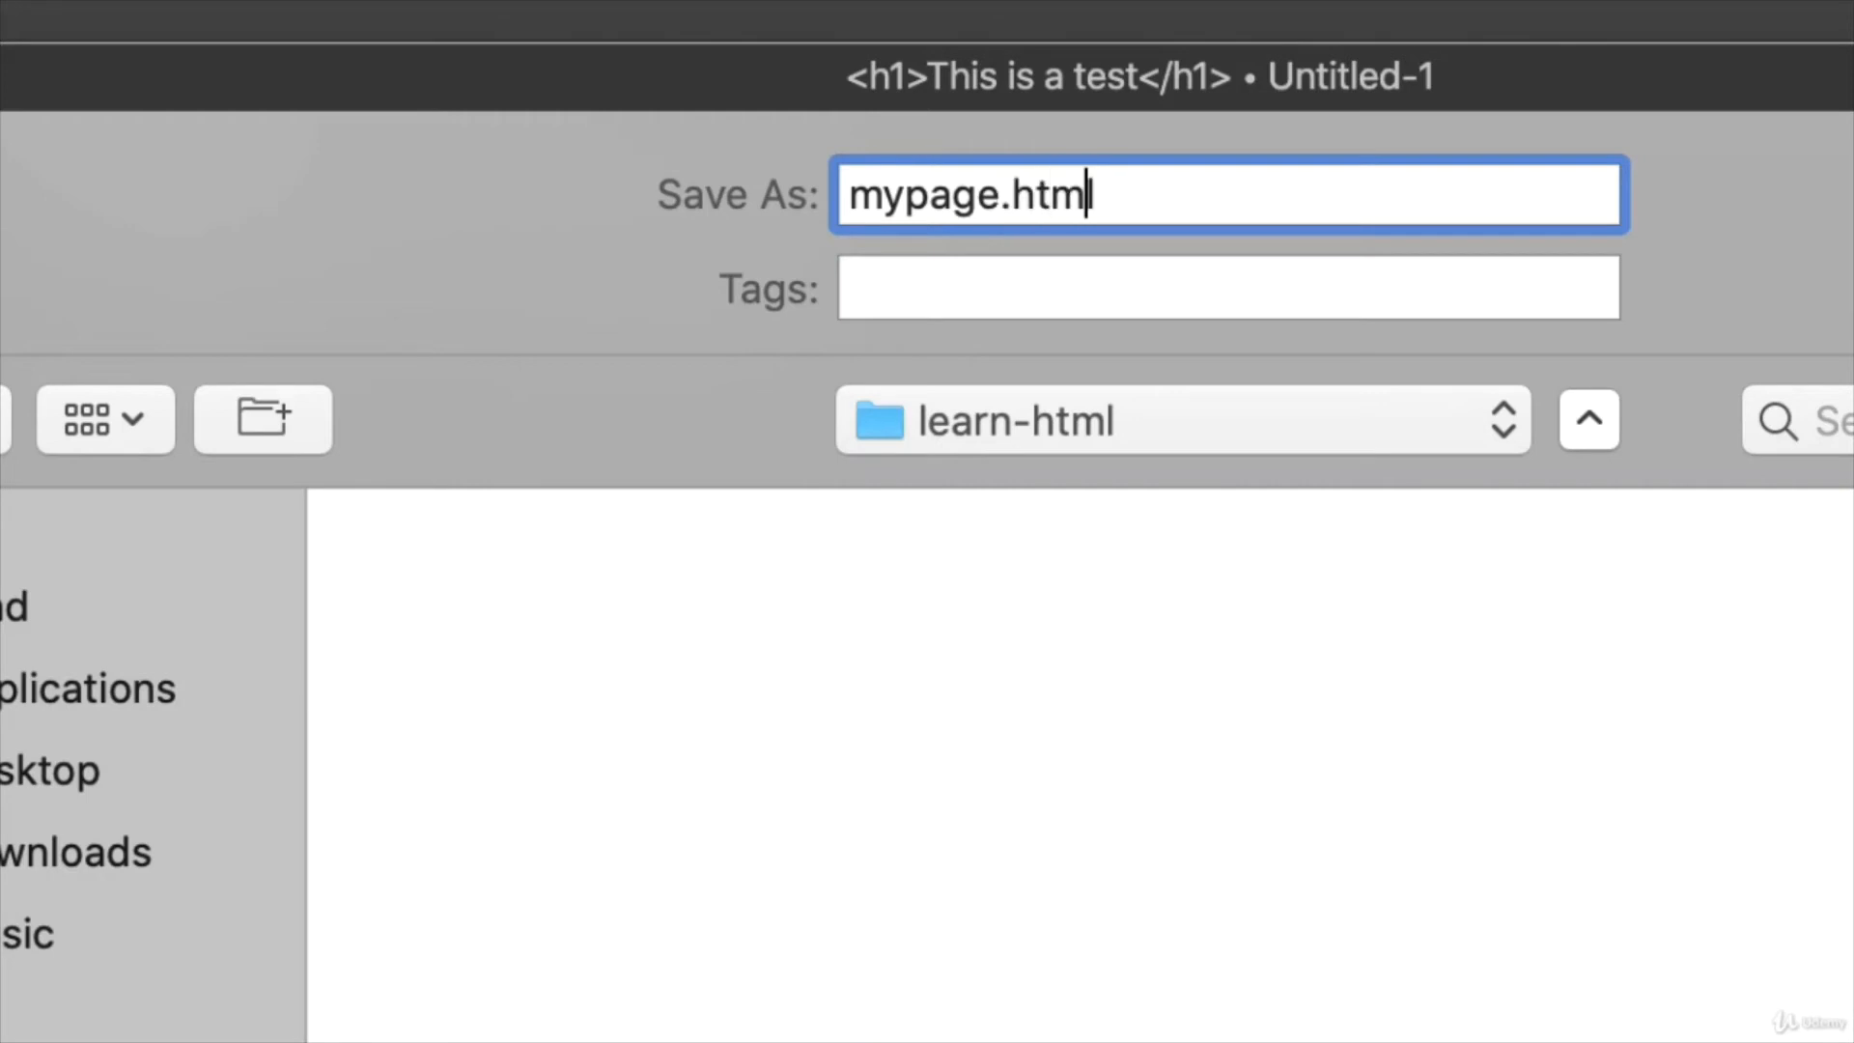
pyautogui.press('Left')
pyautogui.press('Left')
pyautogui.press('Left')
pyautogui.hotkey('shift', 'Right')
pyautogui.hotkey('shift', 'Right')
pyautogui.hotkey('shift', 'Right')
pyautogui.hotkey('shift', 'Right')
pyautogui.hotkey('shift', 'Right')
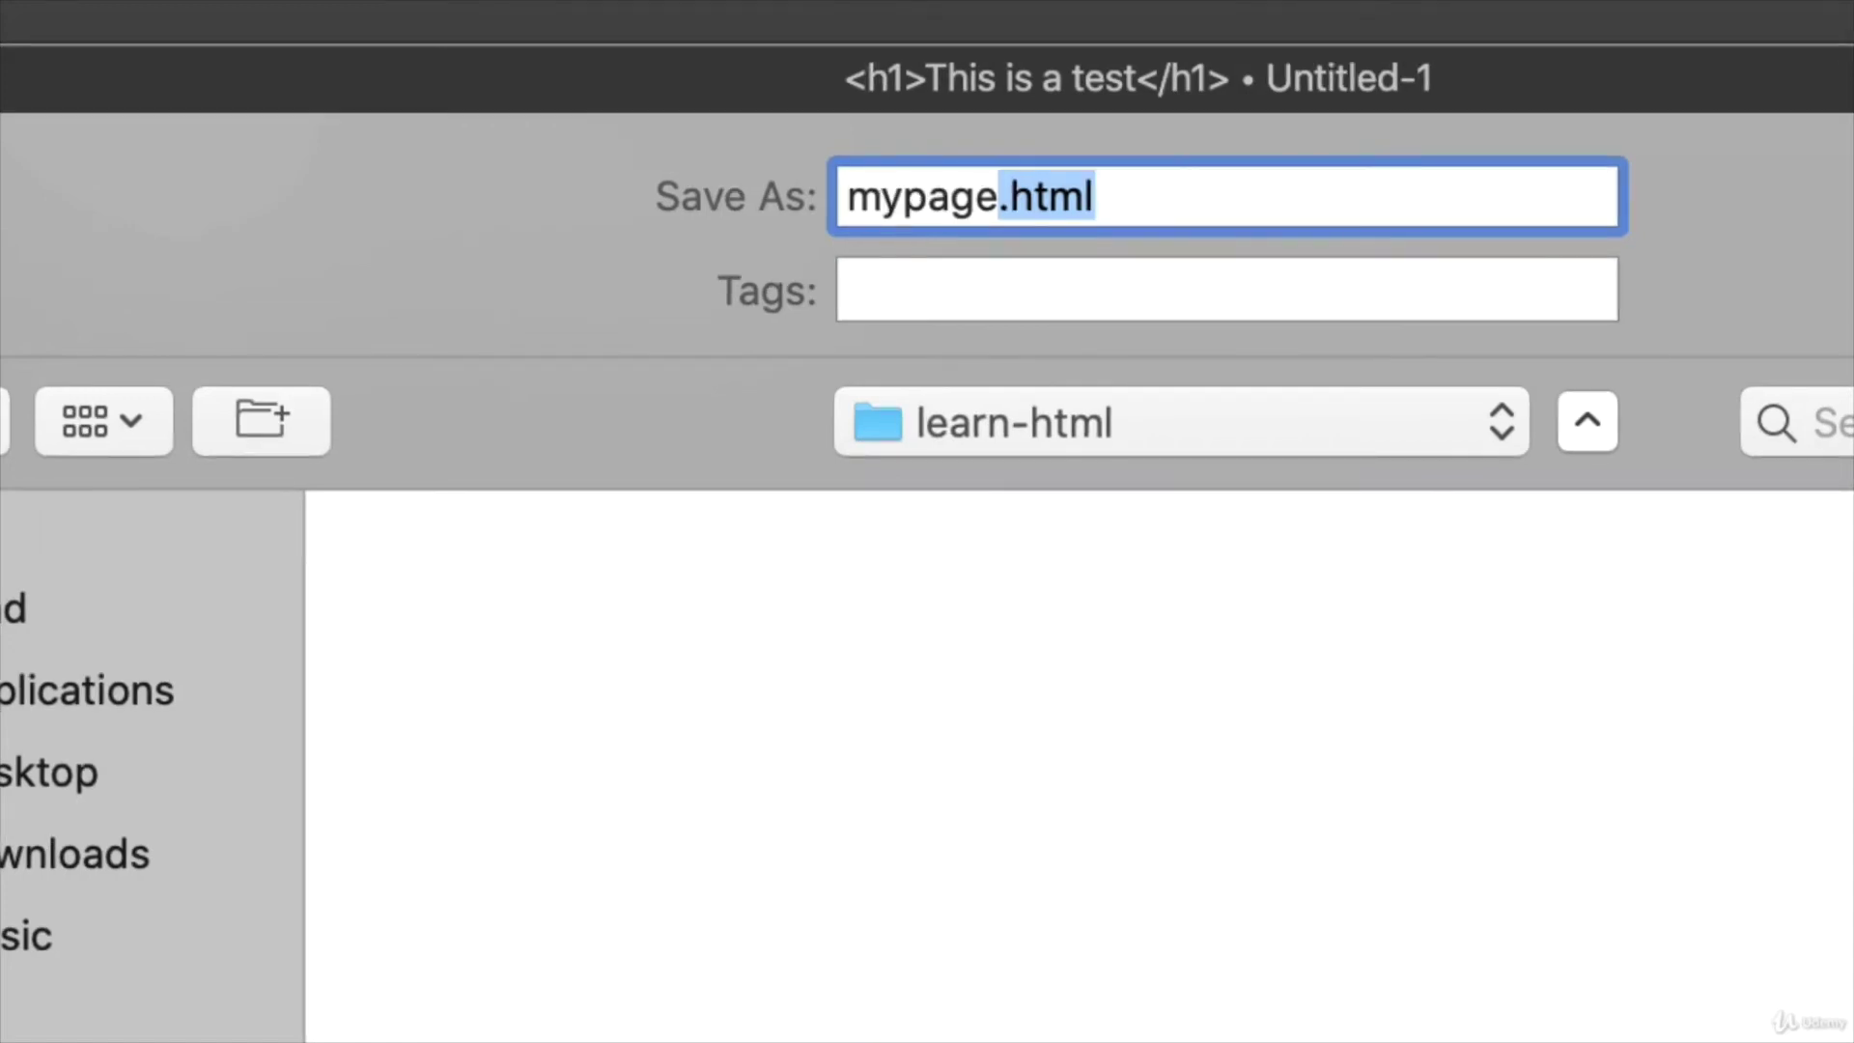
pyautogui.press('Left')
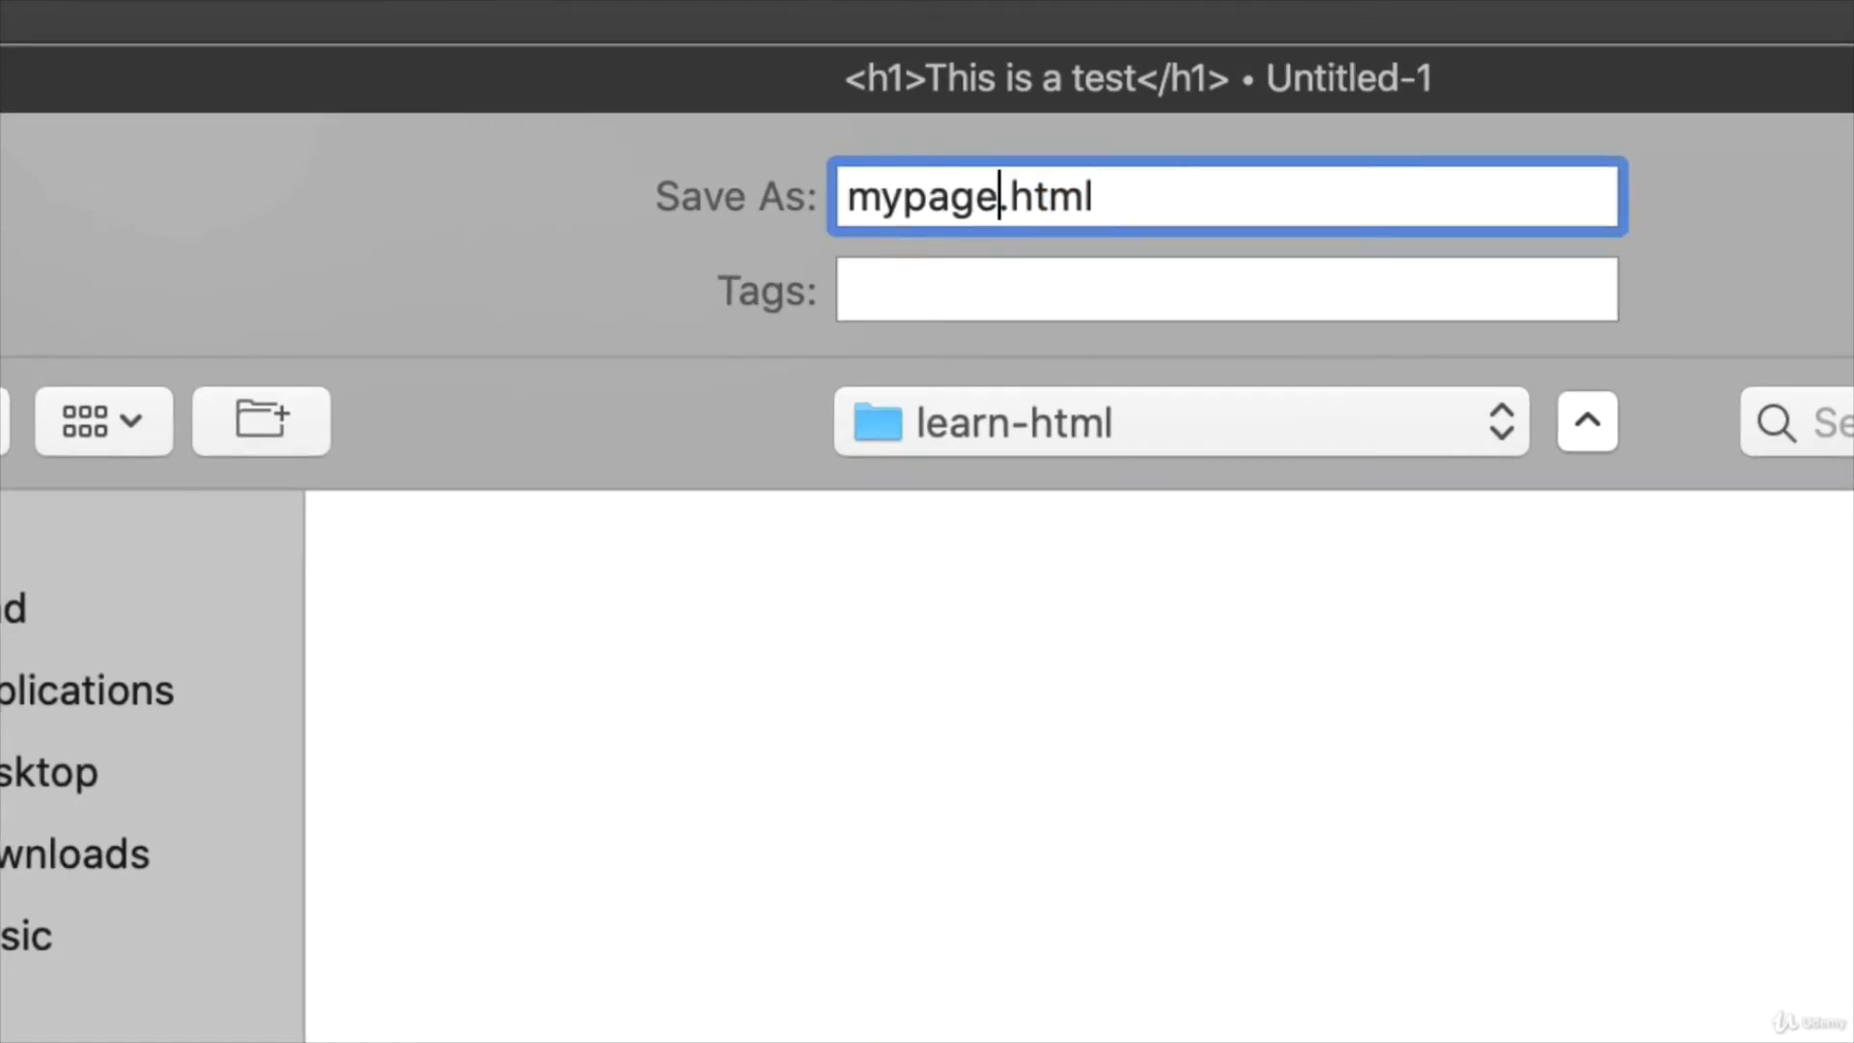
pyautogui.hotkey('shift', 'Left')
pyautogui.hotkey('shift', 'Left')
pyautogui.hotkey('shift', 'Left')
pyautogui.hotkey('shift', 'Left')
pyautogui.hotkey('shift', 'Left')
pyautogui.press('Right')
pyautogui.hotkey('shift', 'Right')
pyautogui.hotkey('shift', 'Right')
pyautogui.hotkey('shift', 'Right')
pyautogui.hotkey('shift', 'Right')
pyautogui.hotkey('shift', 'Right')
# Step: Review the mypage / .html parts of the name, then save mypage.html into the learn-html folder
pyautogui.press('Left')
pyautogui.press('Left')
pyautogui.press('Right')
pyautogui.hotkey('shift', 'Left')
pyautogui.hotkey('shift', 'Left')
pyautogui.hotkey('shift', 'Left')
pyautogui.hotkey('shift', 'Left')
pyautogui.hotkey('shift', 'Left')
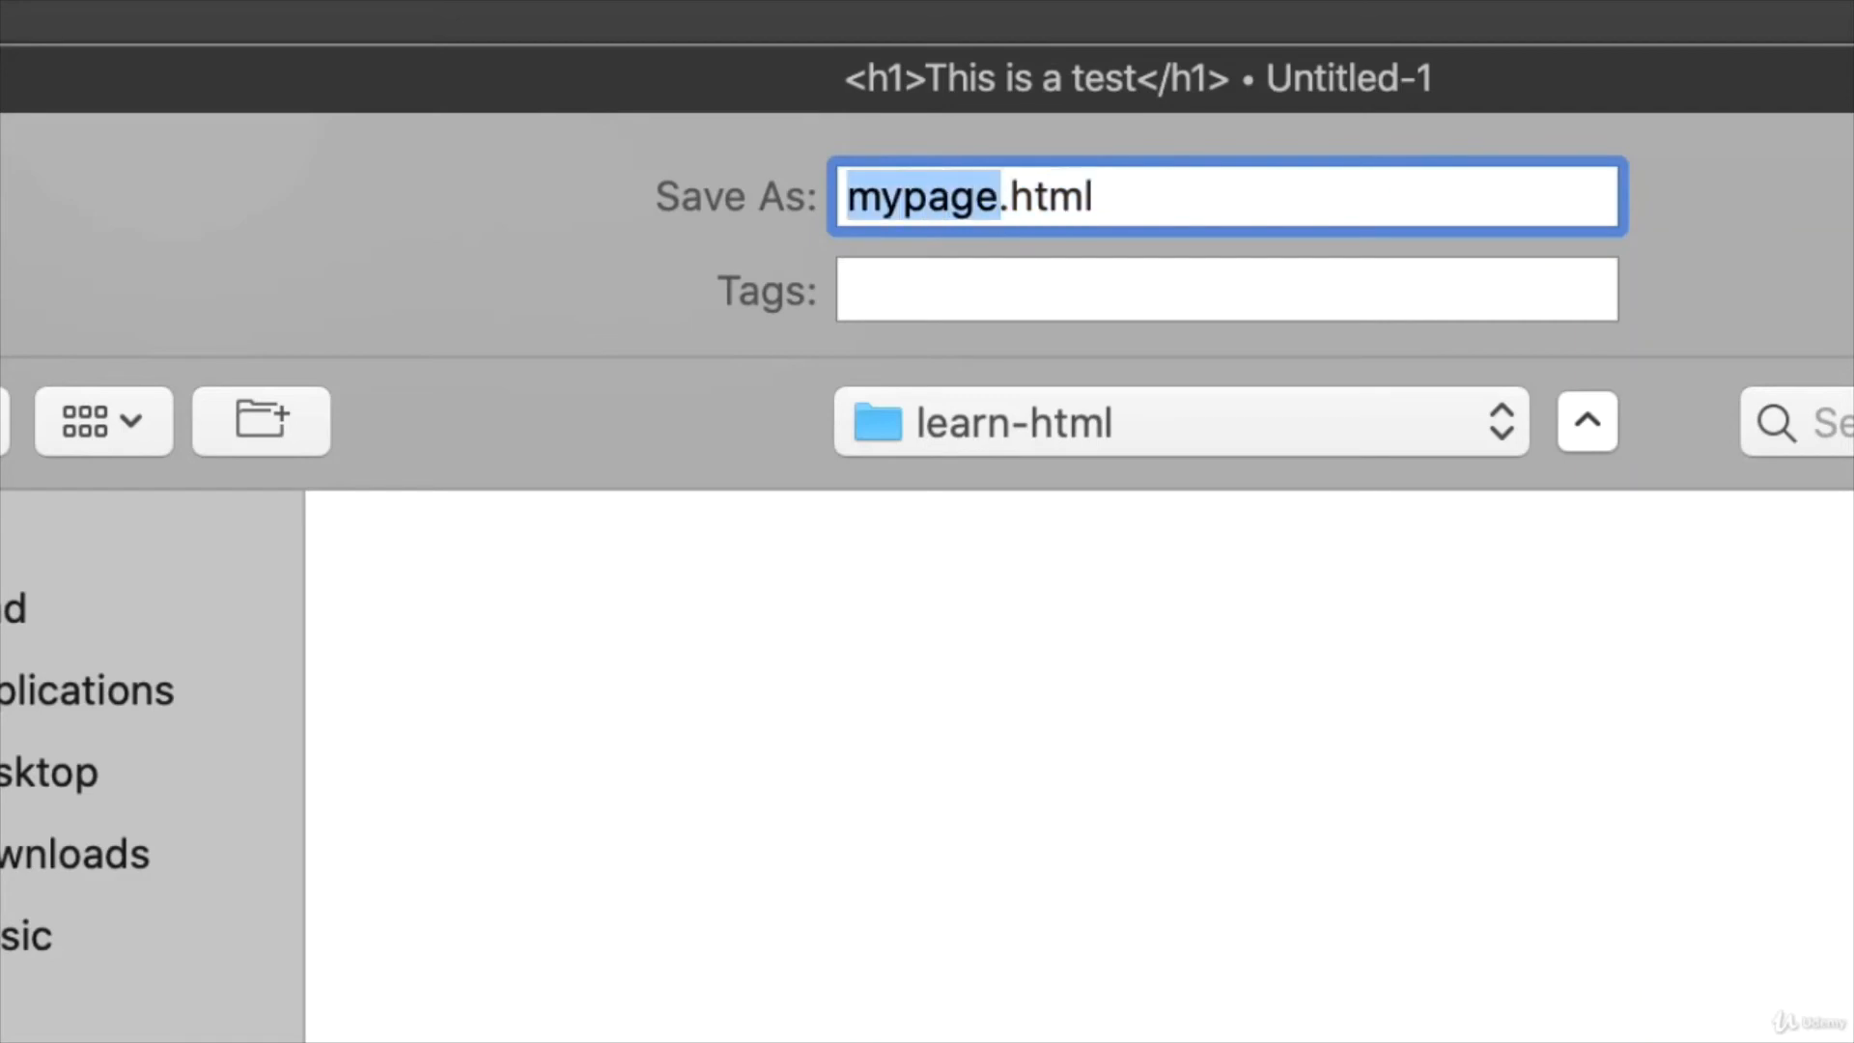
pyautogui.press('Right')
pyautogui.hotkey('shift', 'Right')
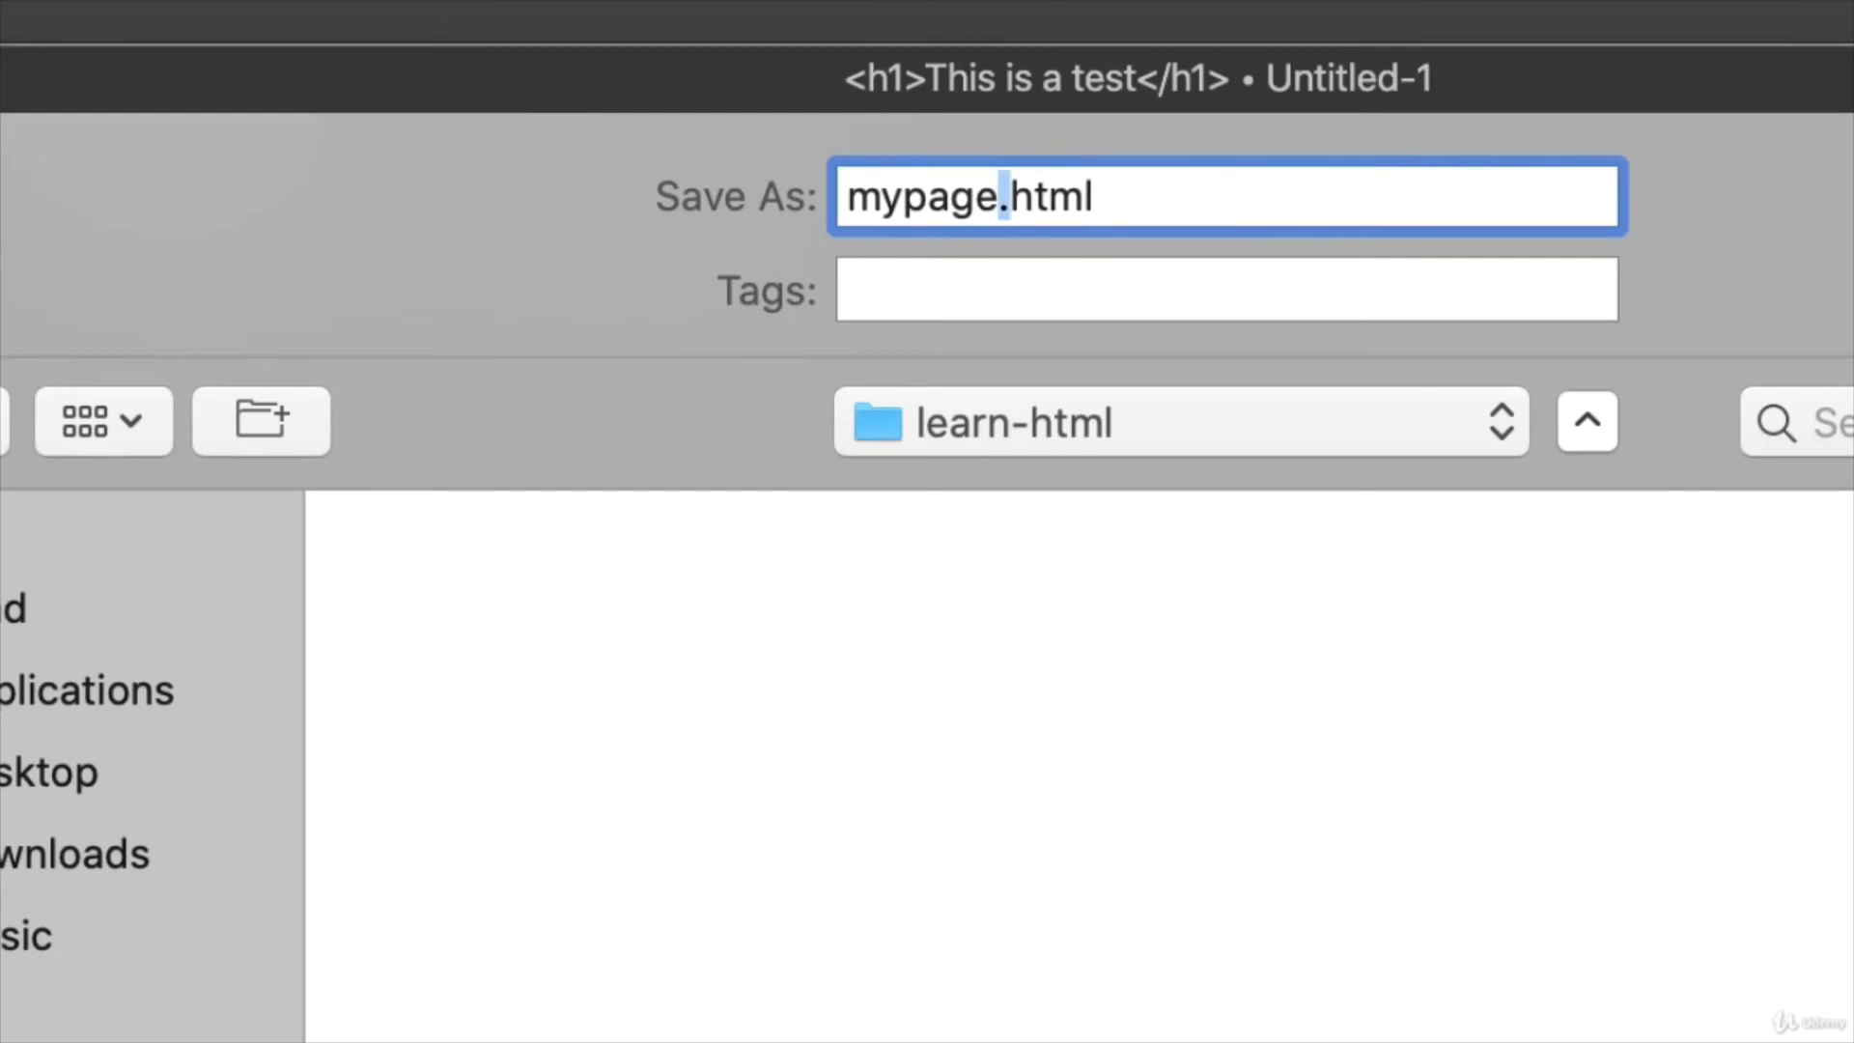
pyautogui.hotkey('shift', 'Right')
pyautogui.hotkey('shift', 'Right')
pyautogui.hotkey('shift', 'Right')
pyautogui.hotkey('shift', 'Right')
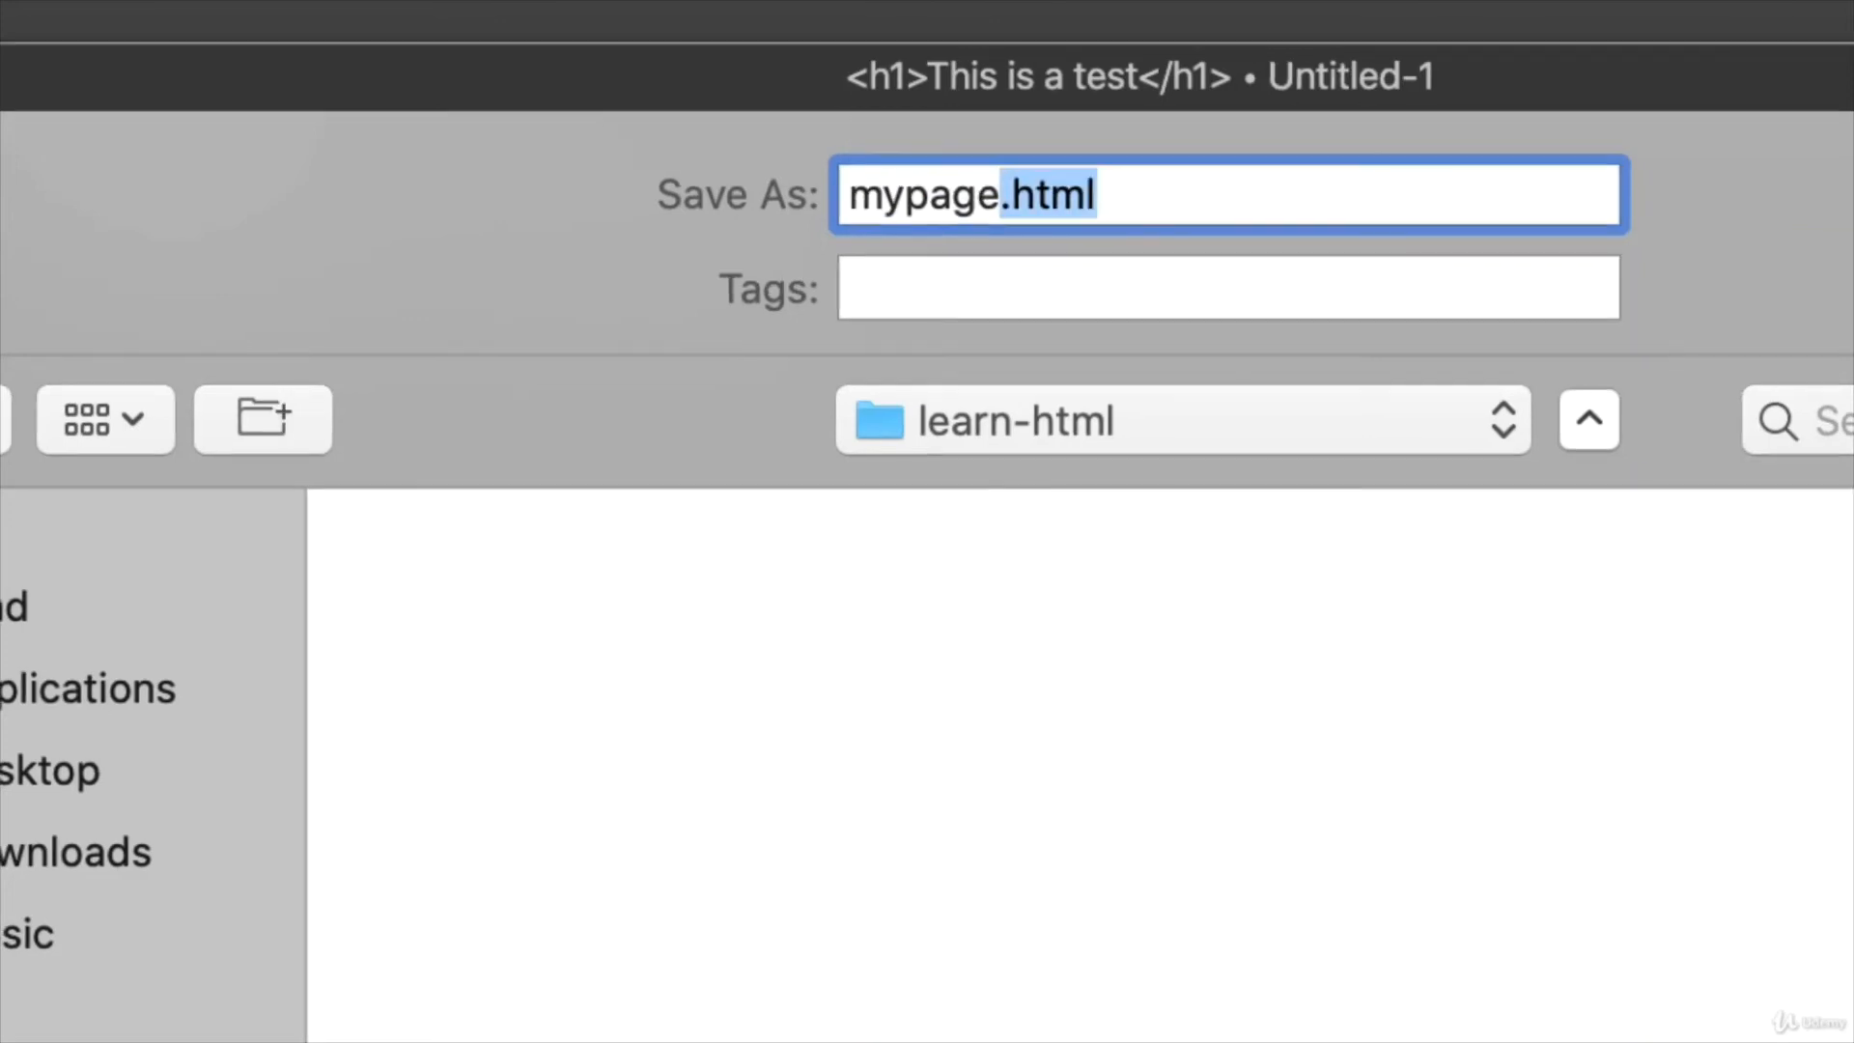
pyautogui.press('Left')
pyautogui.hotkey('shift', 'Right')
pyautogui.hotkey('shift', 'Right')
pyautogui.hotkey('shift', 'Right')
pyautogui.hotkey('shift', 'Right')
pyautogui.hotkey('shift', 'Right')
pyautogui.press('Right')
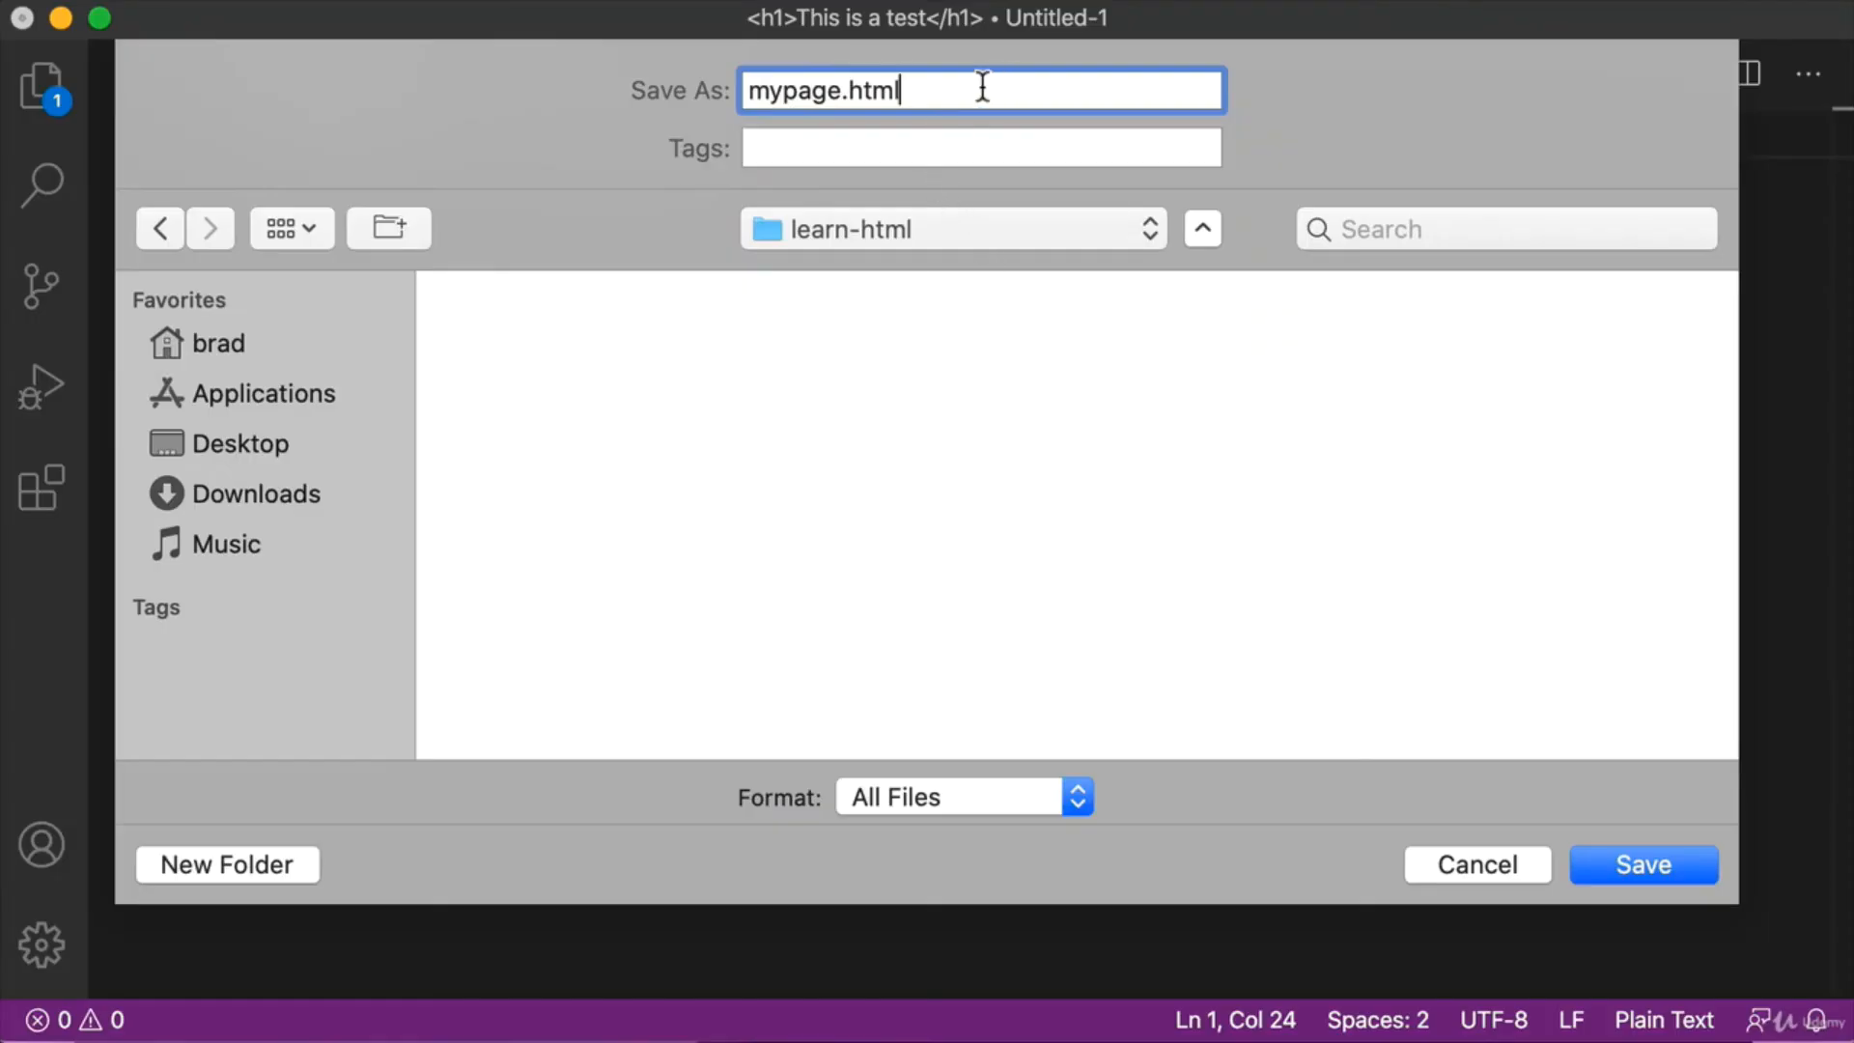
pyautogui.press('super+shift+4')
pyautogui.moveTo(1545, 756); pyautogui.dragTo(1667, 858)
pyautogui.click(1666, 860)
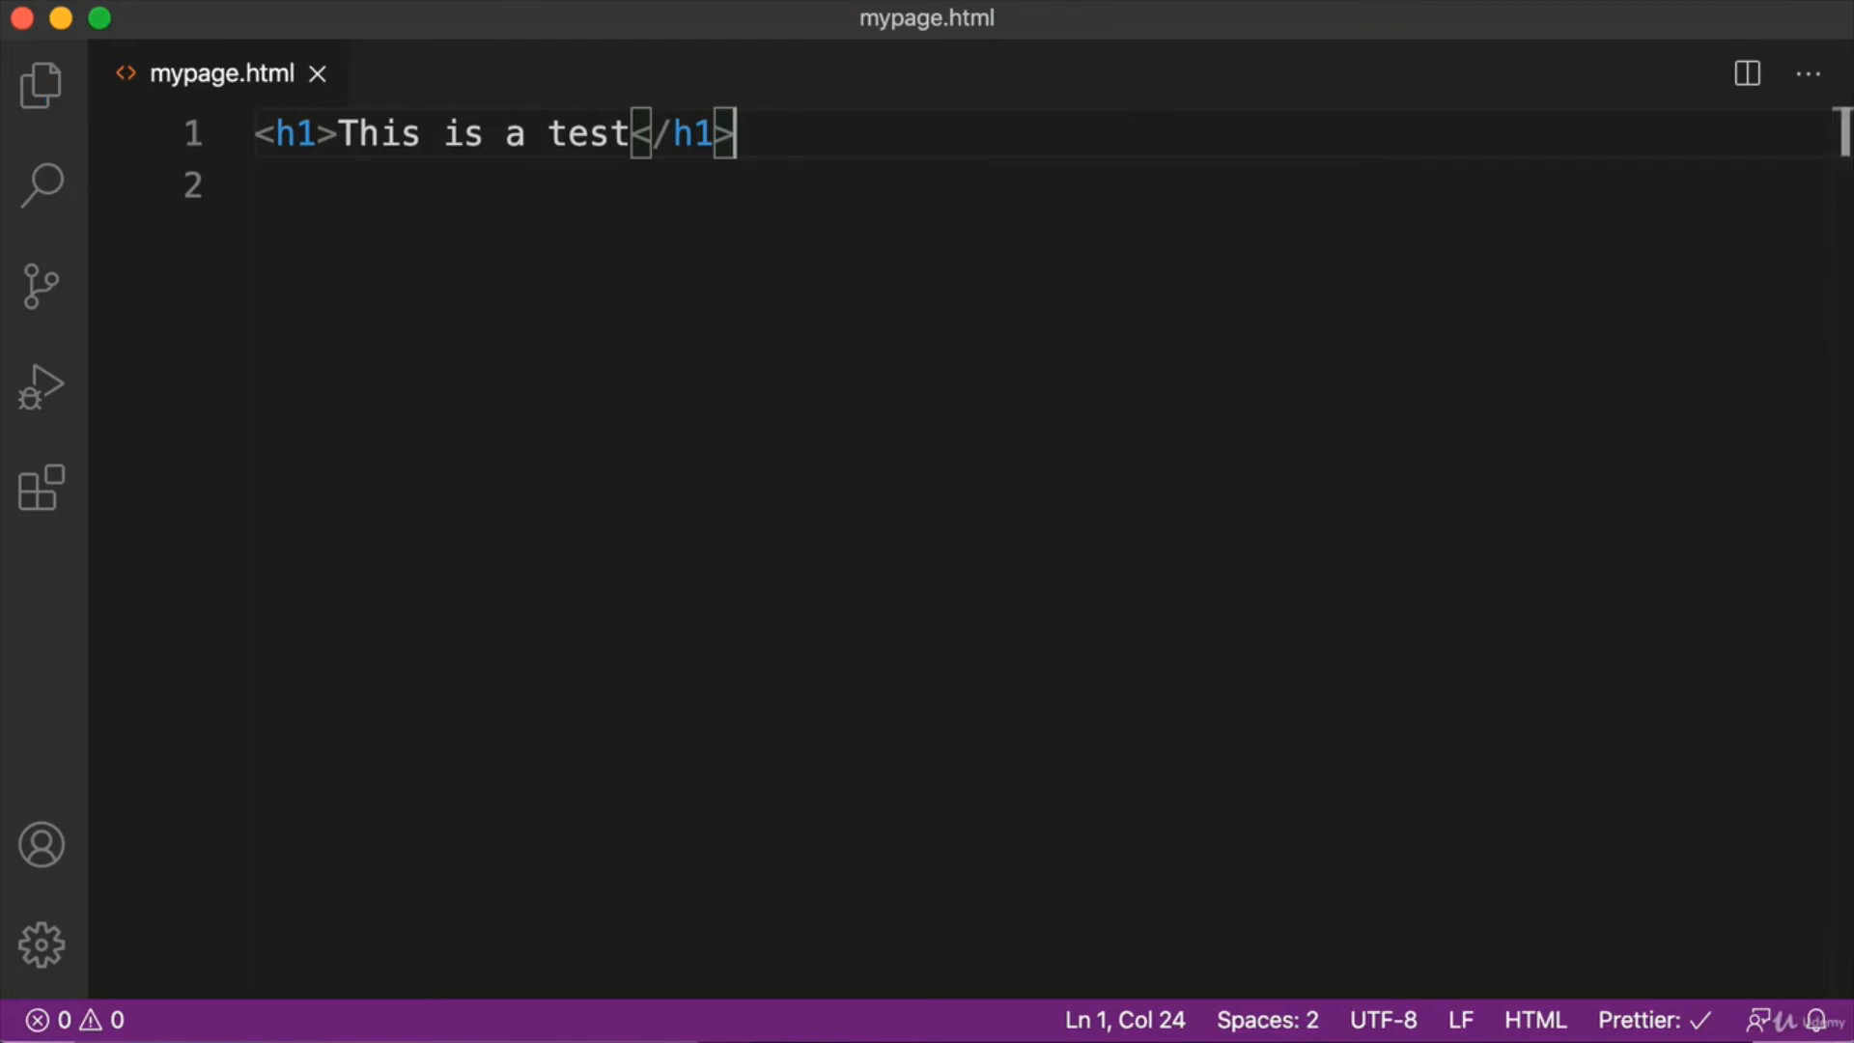
# Step: Move to line 2 of mypage.html, then select the learn-html folder on the Desktop
pyautogui.click(1465, 710)
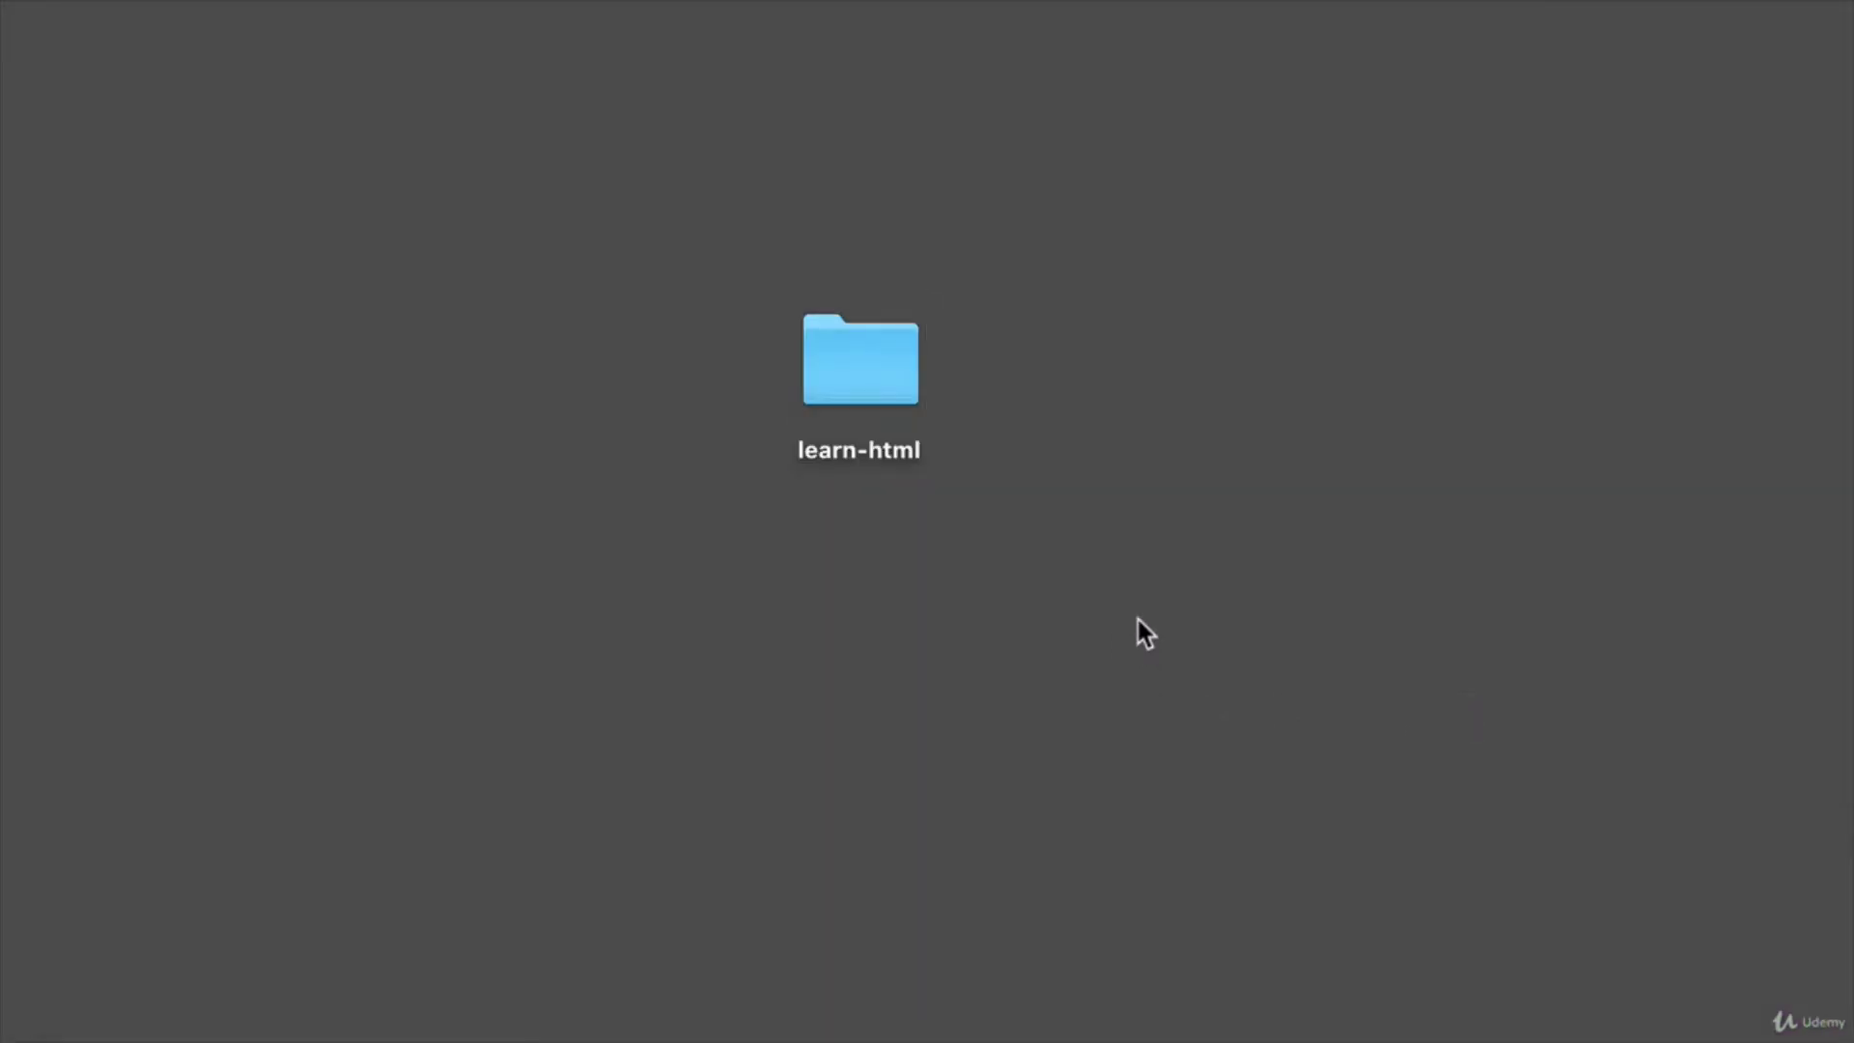
pyautogui.moveTo(1153, 635)
pyautogui.mouseDown()
pyautogui.moveTo(806, 273)
pyautogui.moveTo(725, 316)
pyautogui.mouseUp()
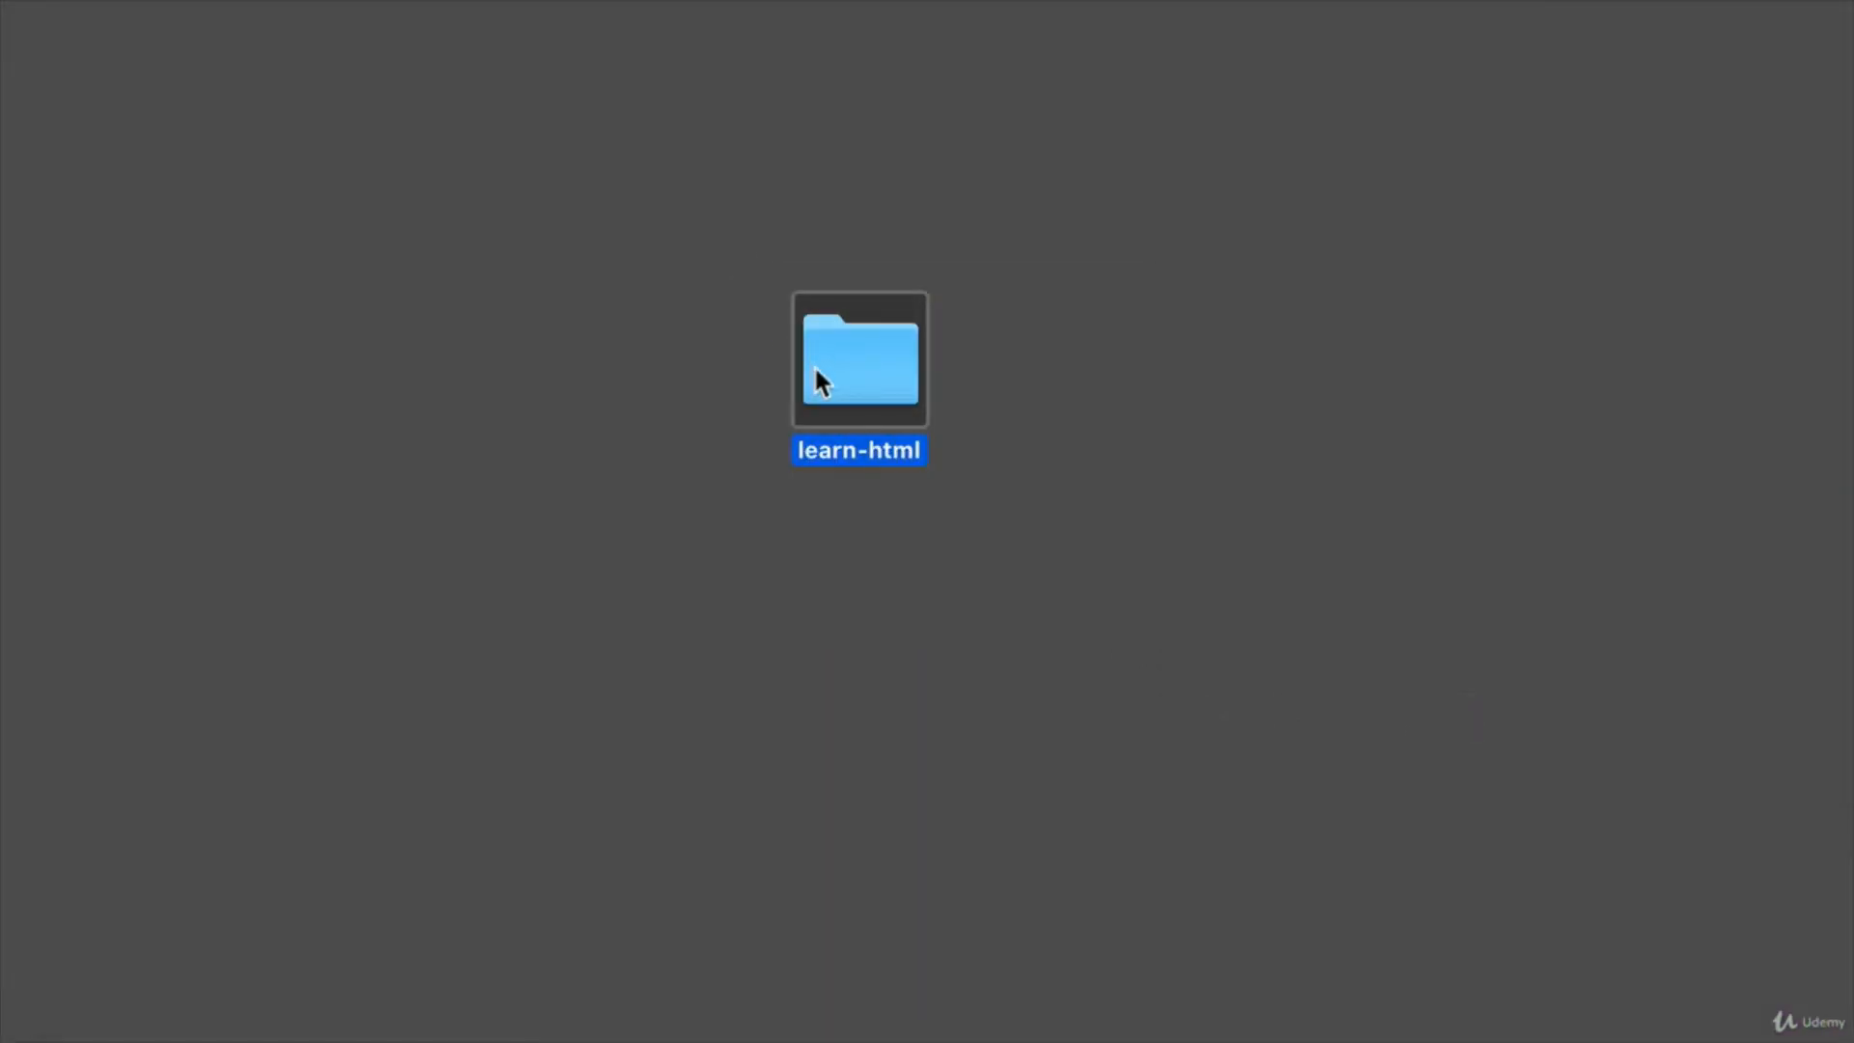
# Step: Open the learn-html folder in Finder, revealing mypage.html inside it
pyautogui.click(951, 362)
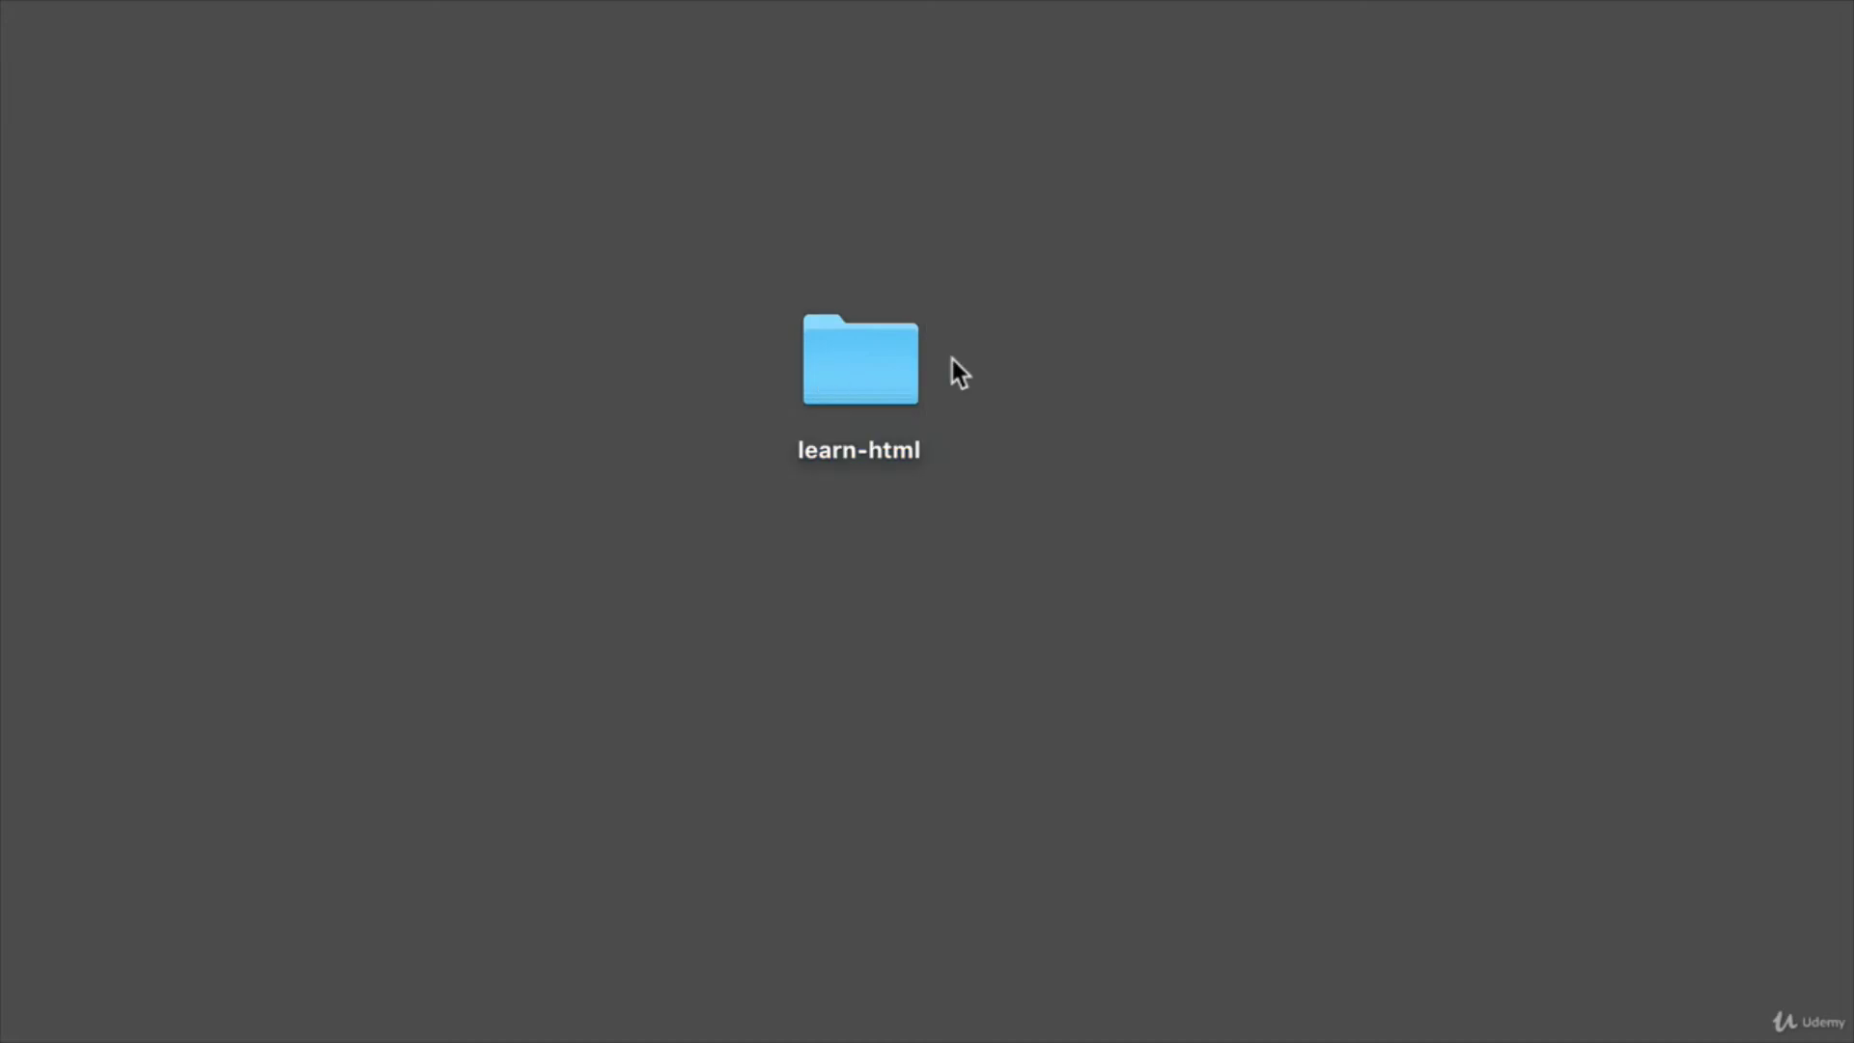
pyautogui.click(866, 358)
pyautogui.doubleClick(856, 352)
pyautogui.moveTo(794, 427)
pyautogui.mouseDown()
pyautogui.moveTo(486, 275)
pyautogui.moveTo(524, 207)
pyautogui.mouseUp()
pyautogui.click(837, 292)
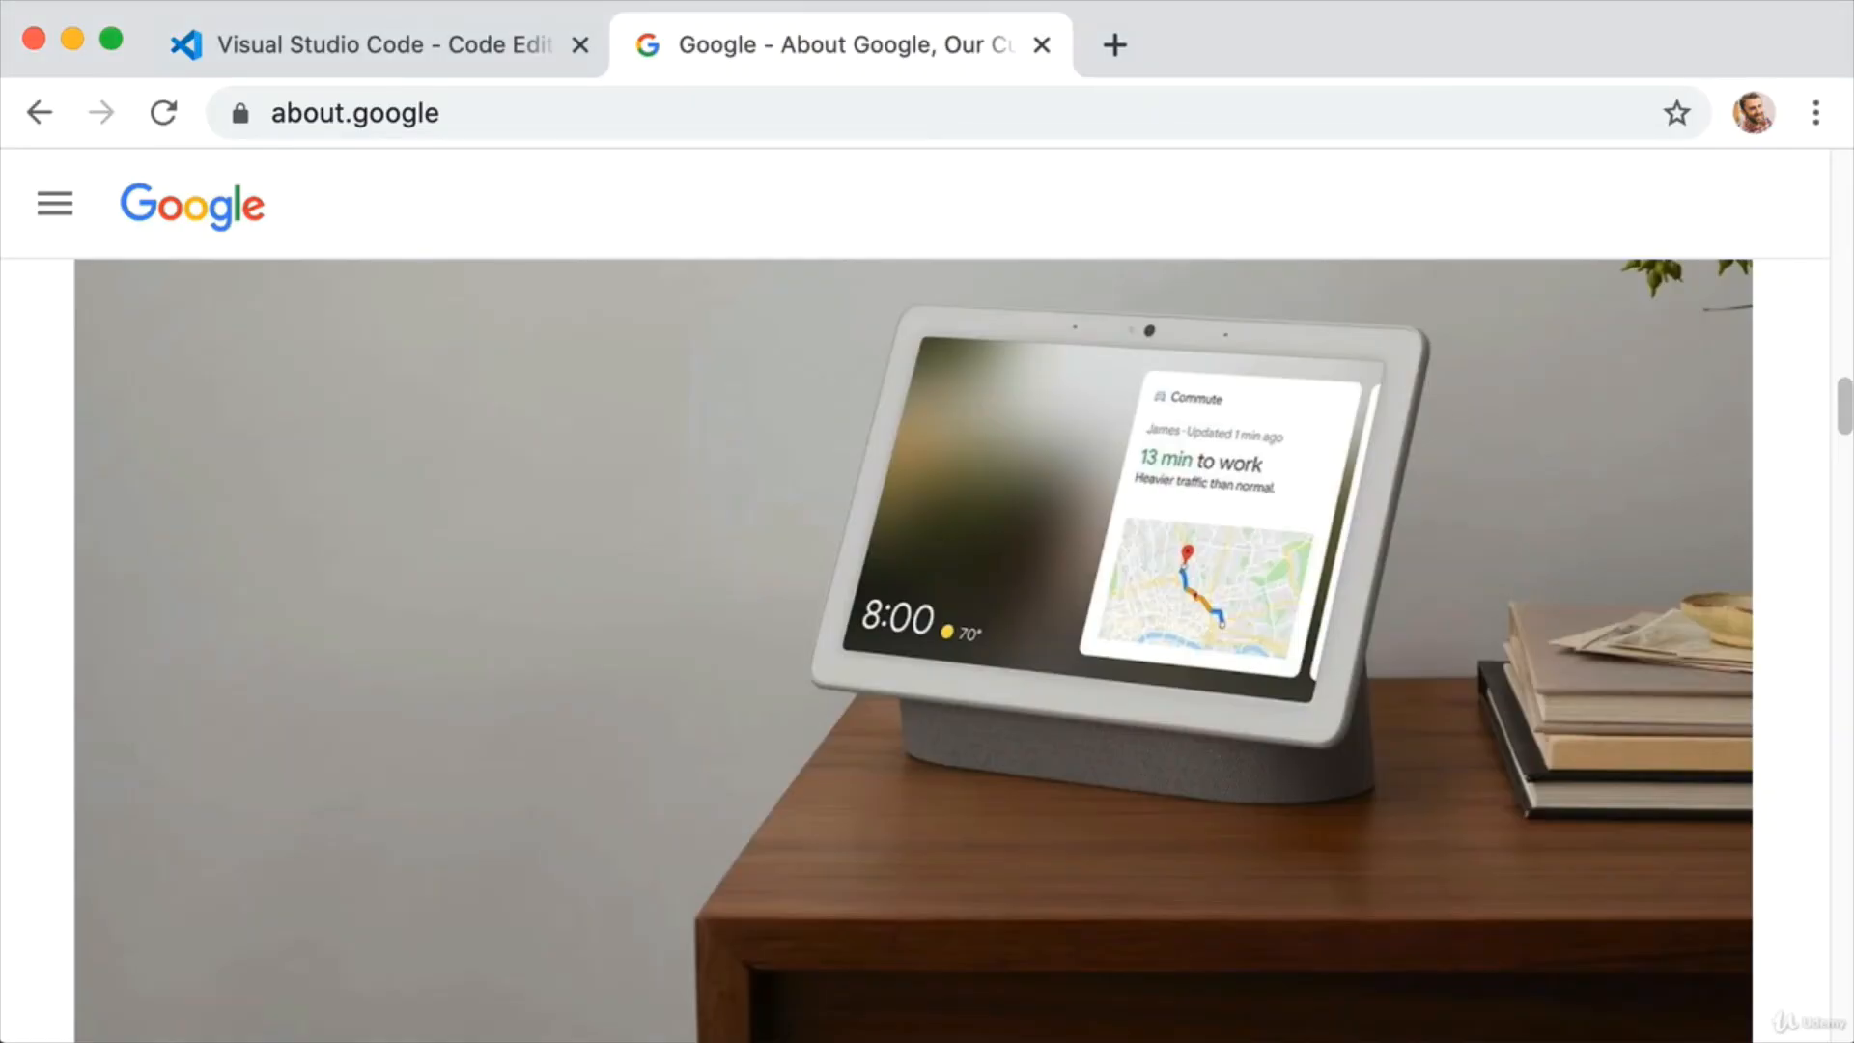
# Step: Drag mypage.html from the Finder window onto the Chrome window to open it
pyautogui.press('super+Tab')
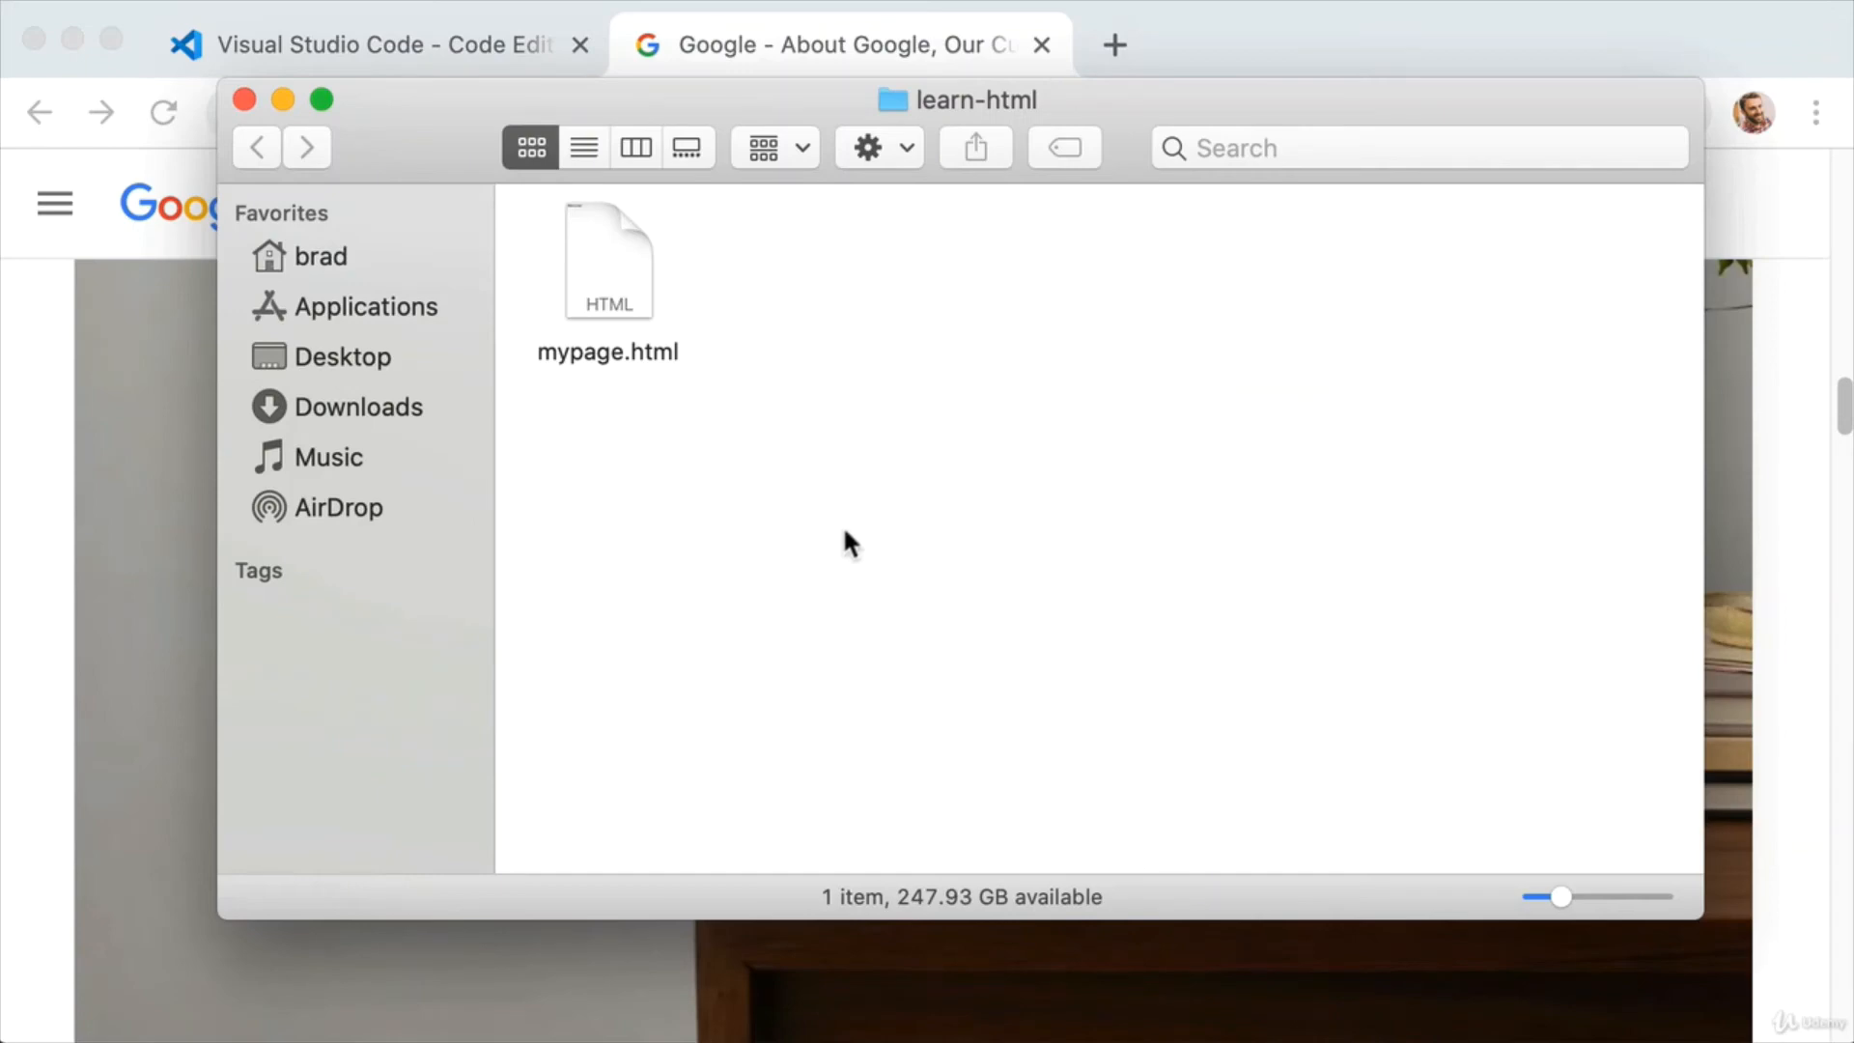
pyautogui.moveTo(611, 255)
pyautogui.mouseDown()
pyautogui.moveTo(705, 313)
pyautogui.moveTo(128, 503)
pyautogui.mouseUp()
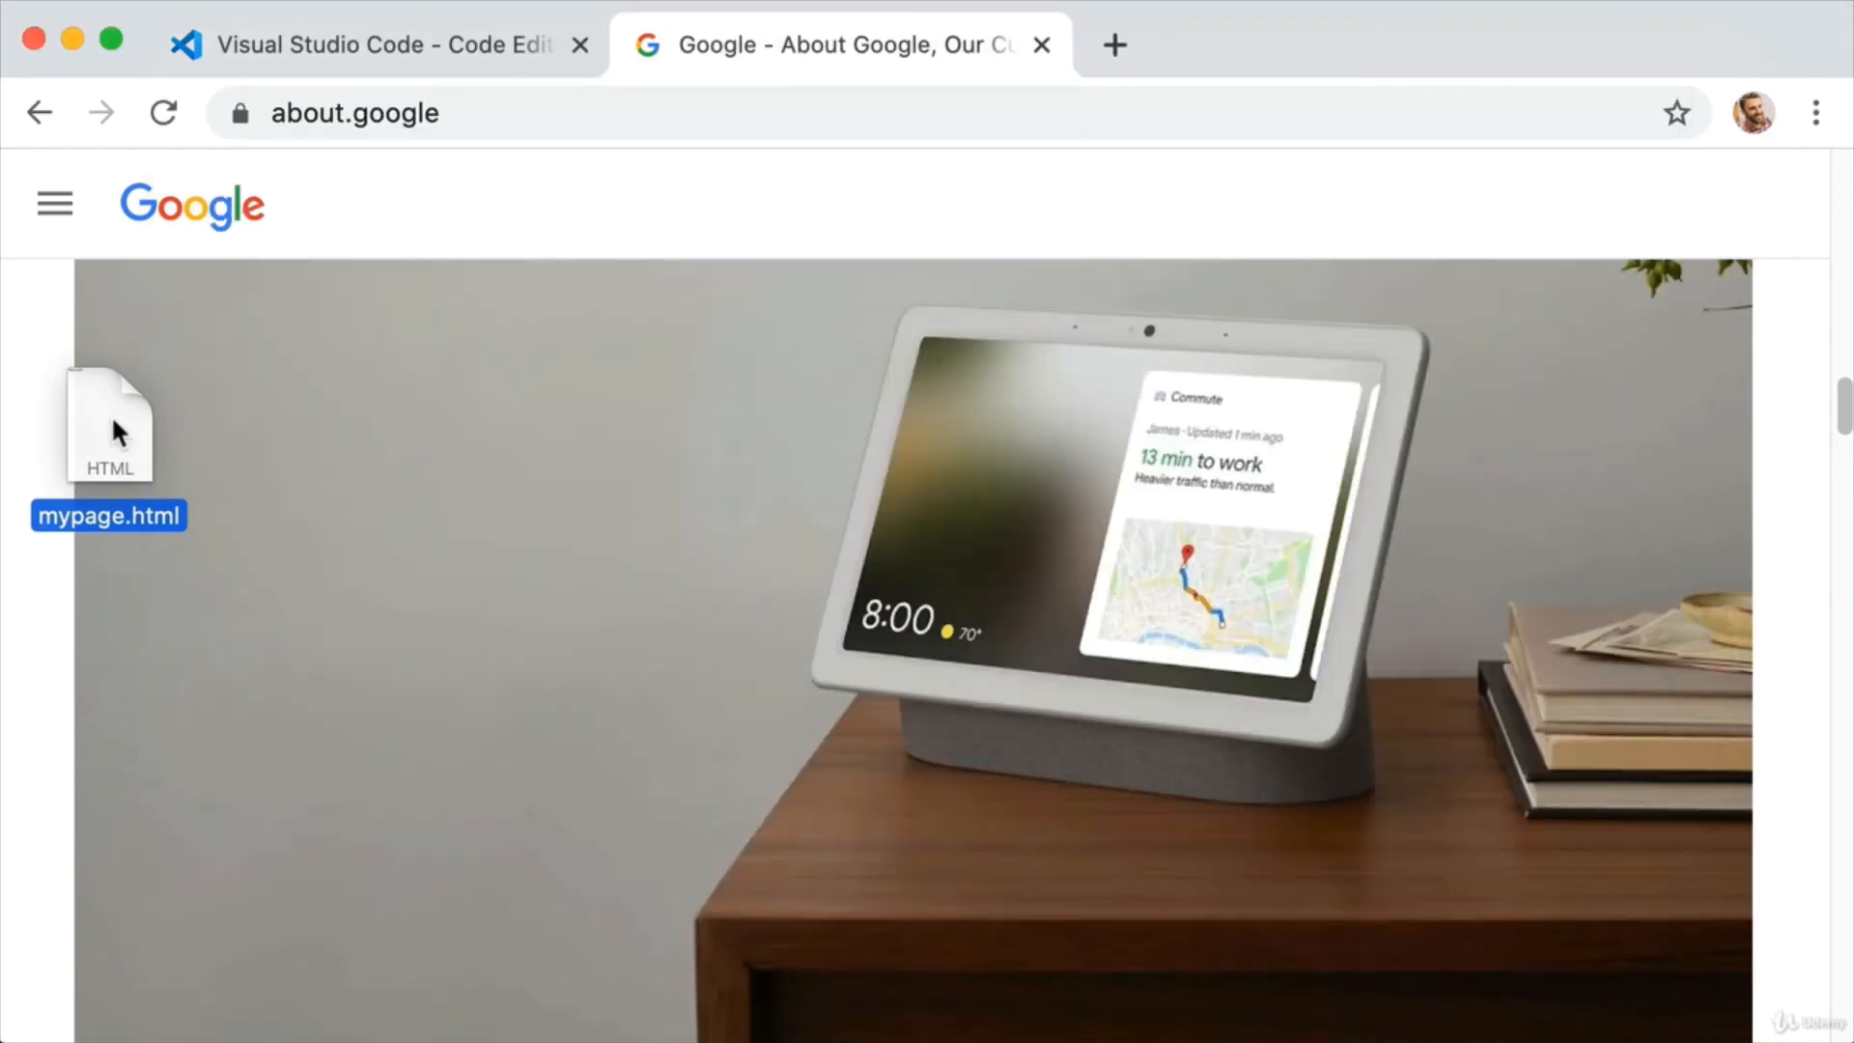
pyautogui.moveTo(127, 502)
pyautogui.mouseDown()
pyautogui.moveTo(211, 411)
pyautogui.moveTo(242, 410)
pyautogui.mouseUp()
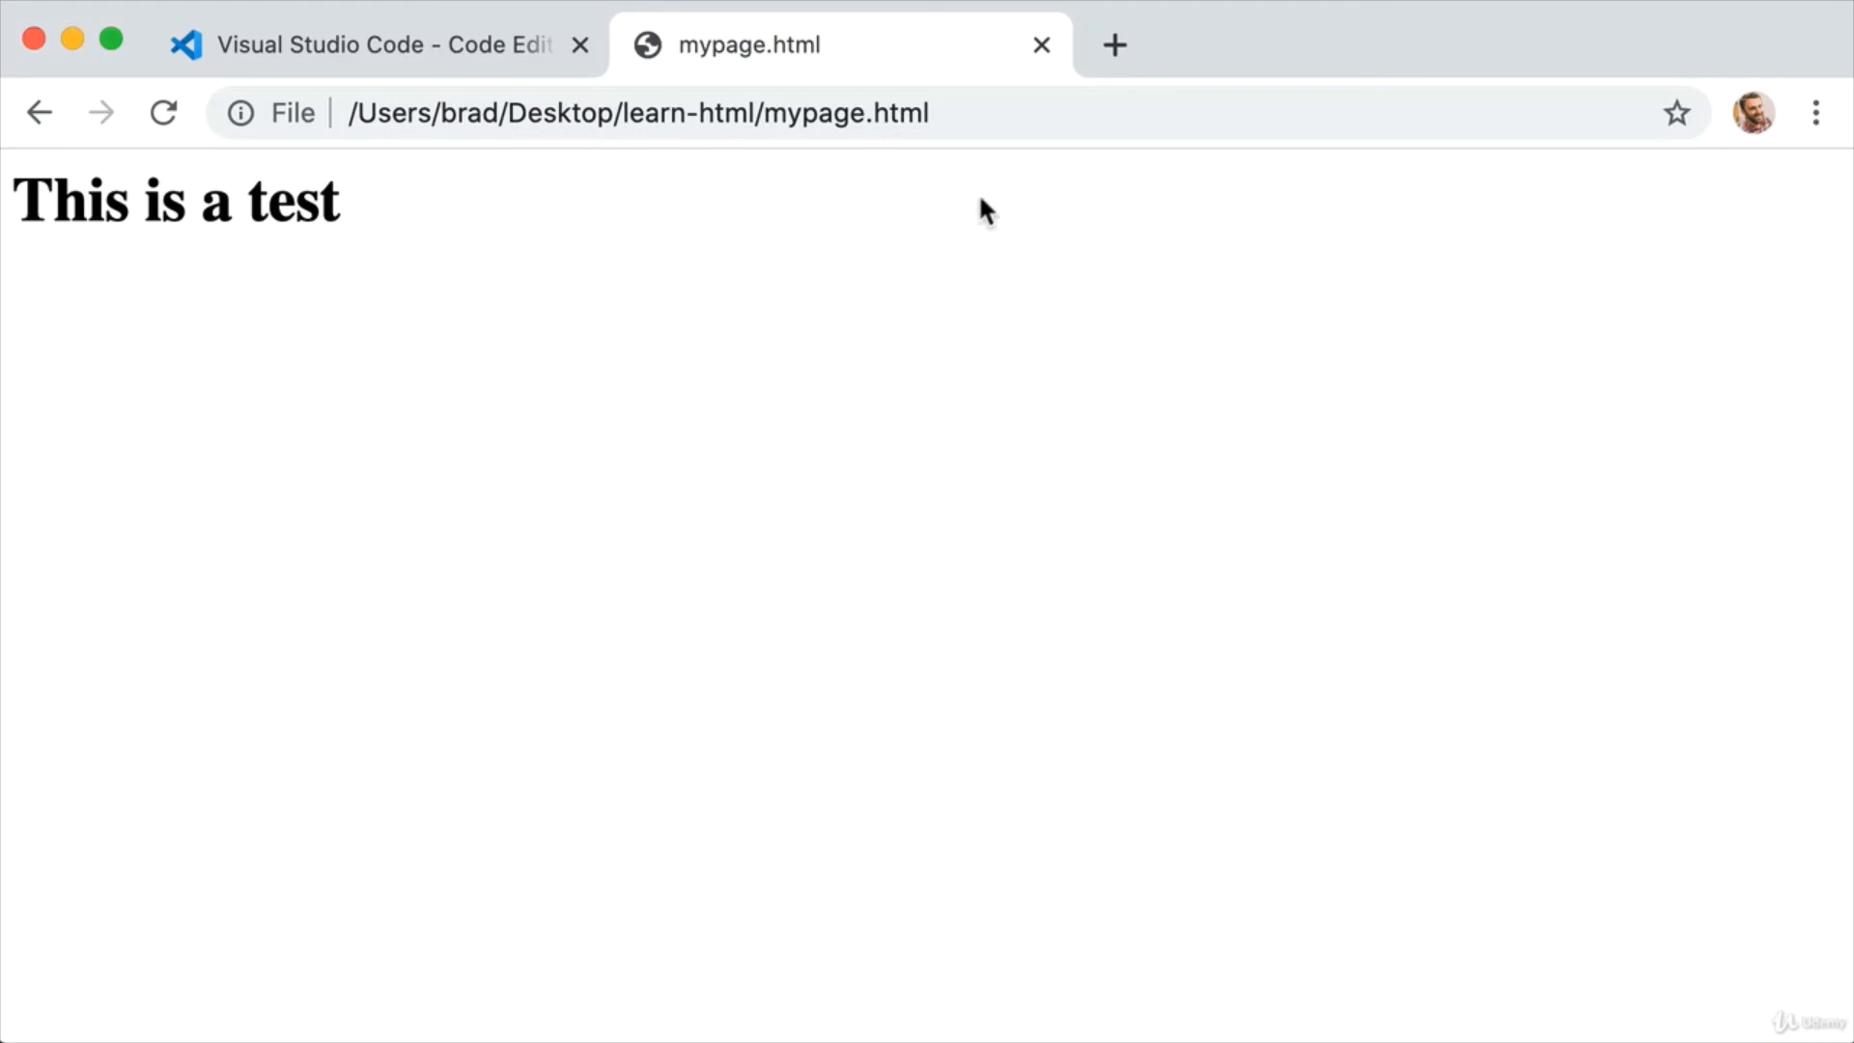
# Step: Highlight the page's file path in the address bar and the rendered This is a test heading
pyautogui.moveTo(977, 114); pyautogui.dragTo(348, 113)
pyautogui.moveTo(657, 130)
pyautogui.mouseDown()
pyautogui.moveTo(364, 113)
pyautogui.moveTo(481, 114)
pyautogui.mouseUp()
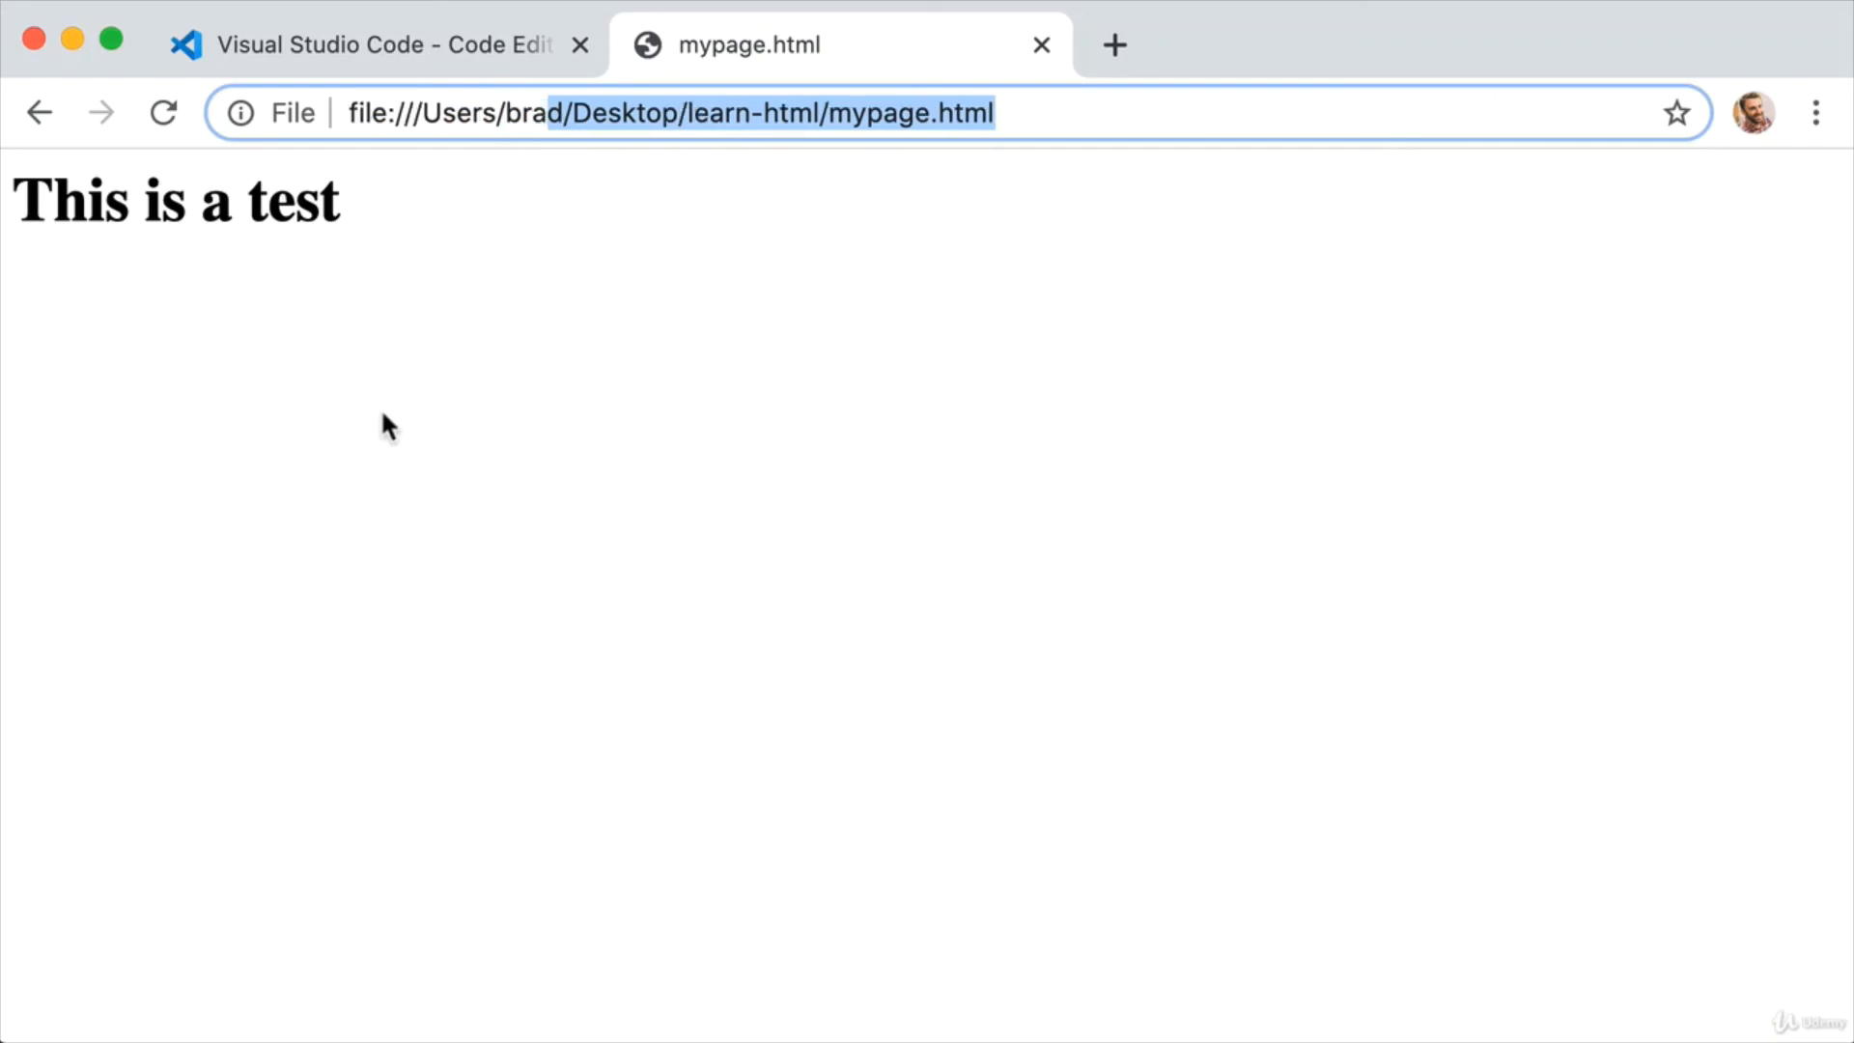
pyautogui.moveTo(343, 202); pyautogui.dragTo(69, 199)
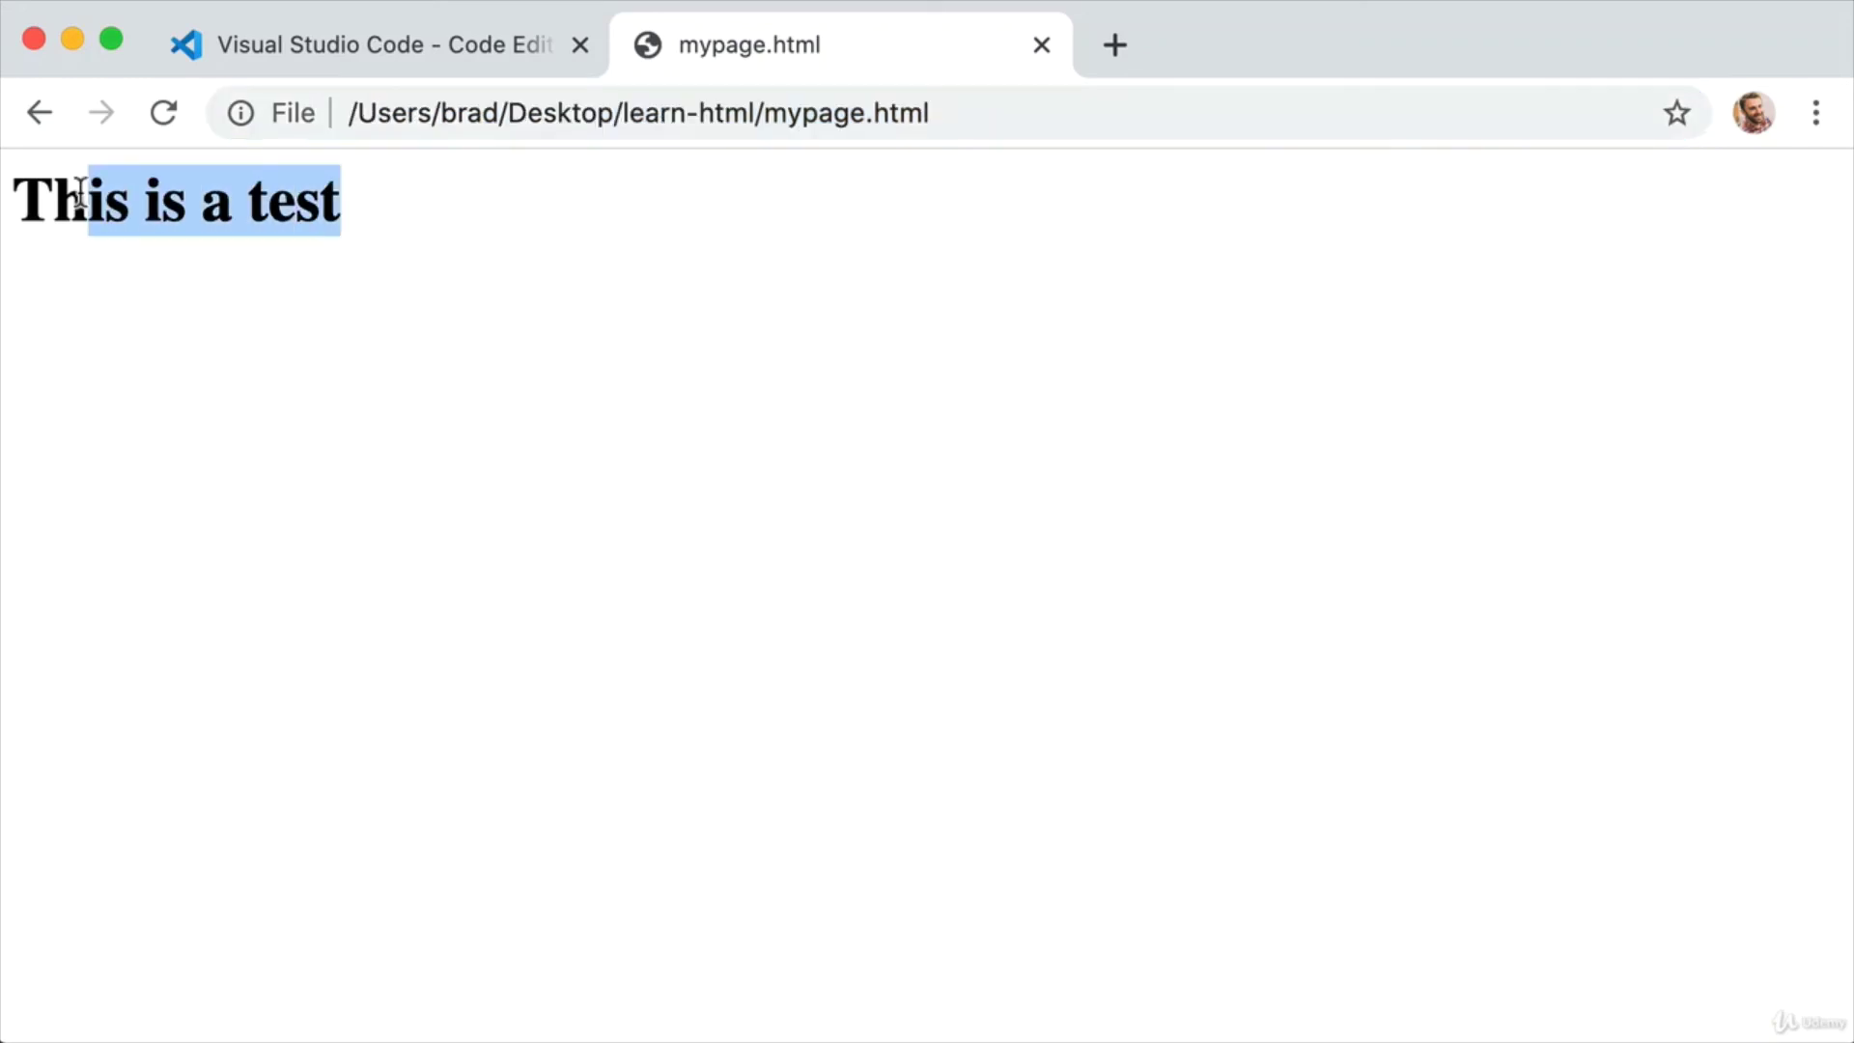
pyautogui.click(247, 304)
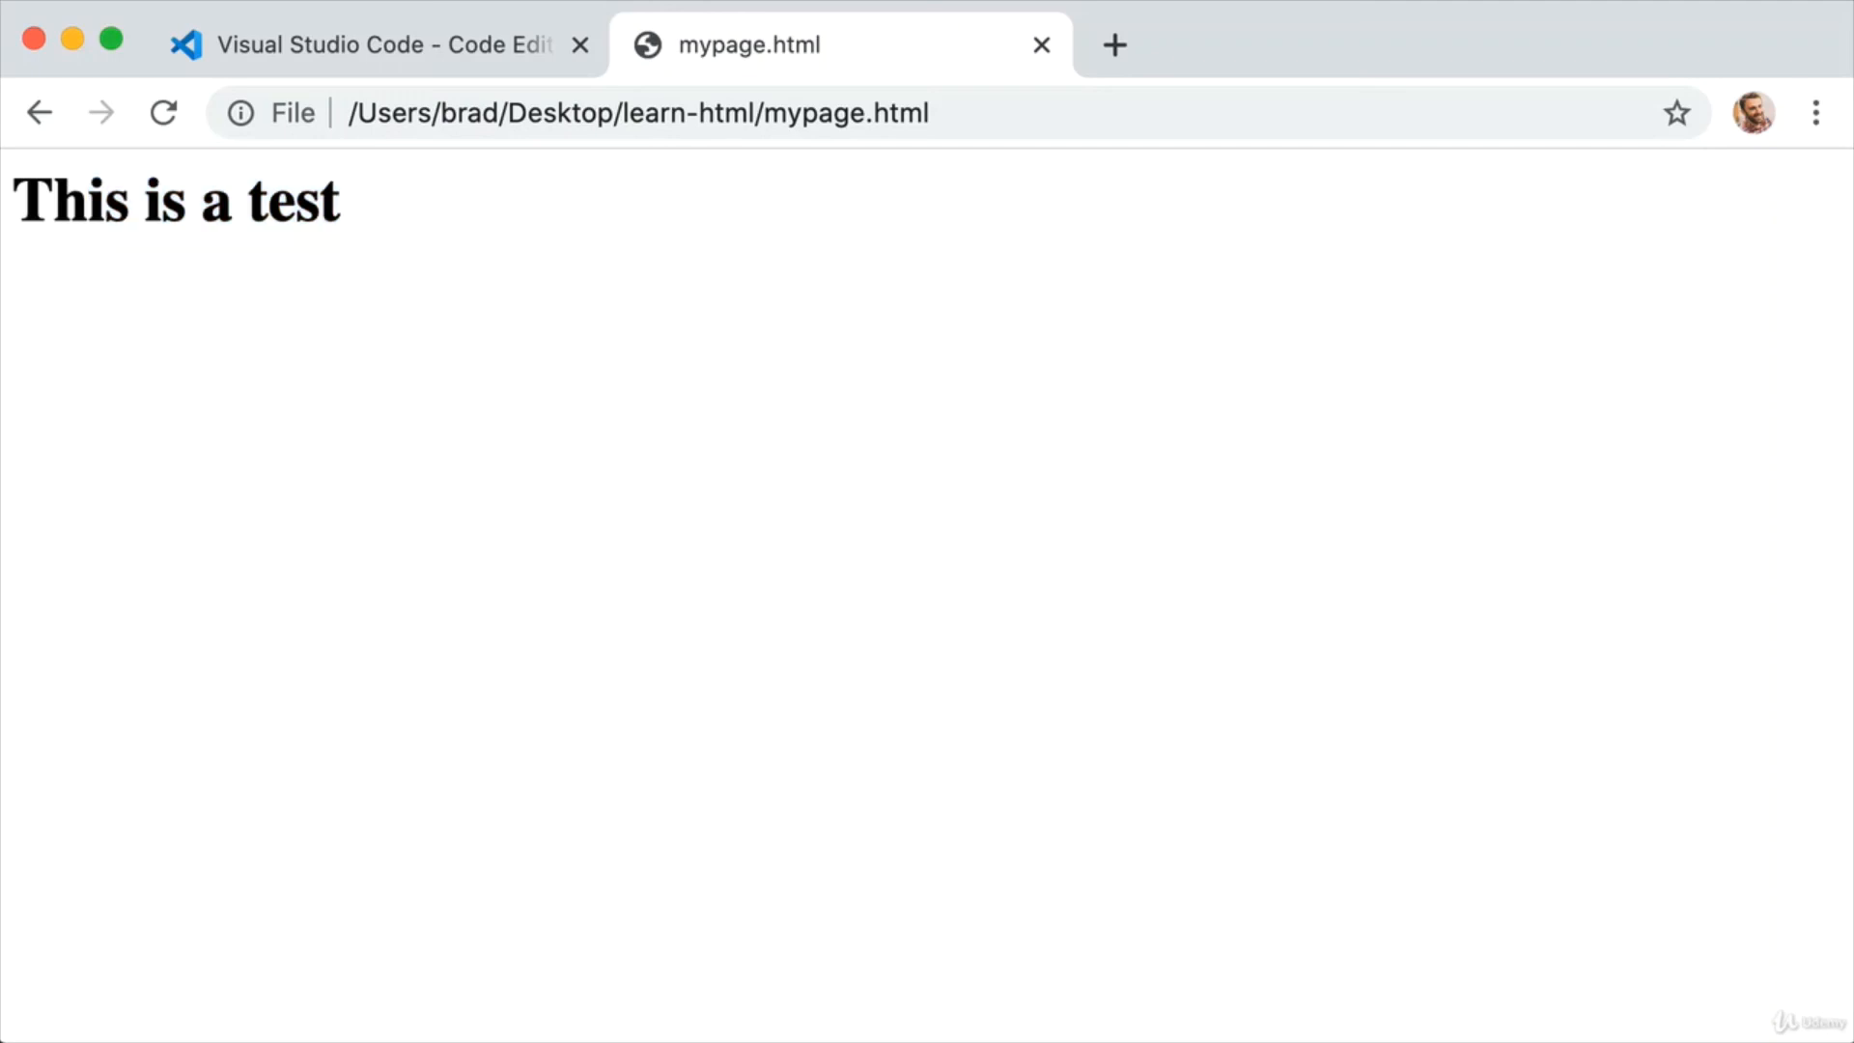
# Step: Switch back to VS Code and select the whole h1 line
pyautogui.press('super+Tab')
pyautogui.click(798, 142)
pyautogui.press('super+shift+Left')
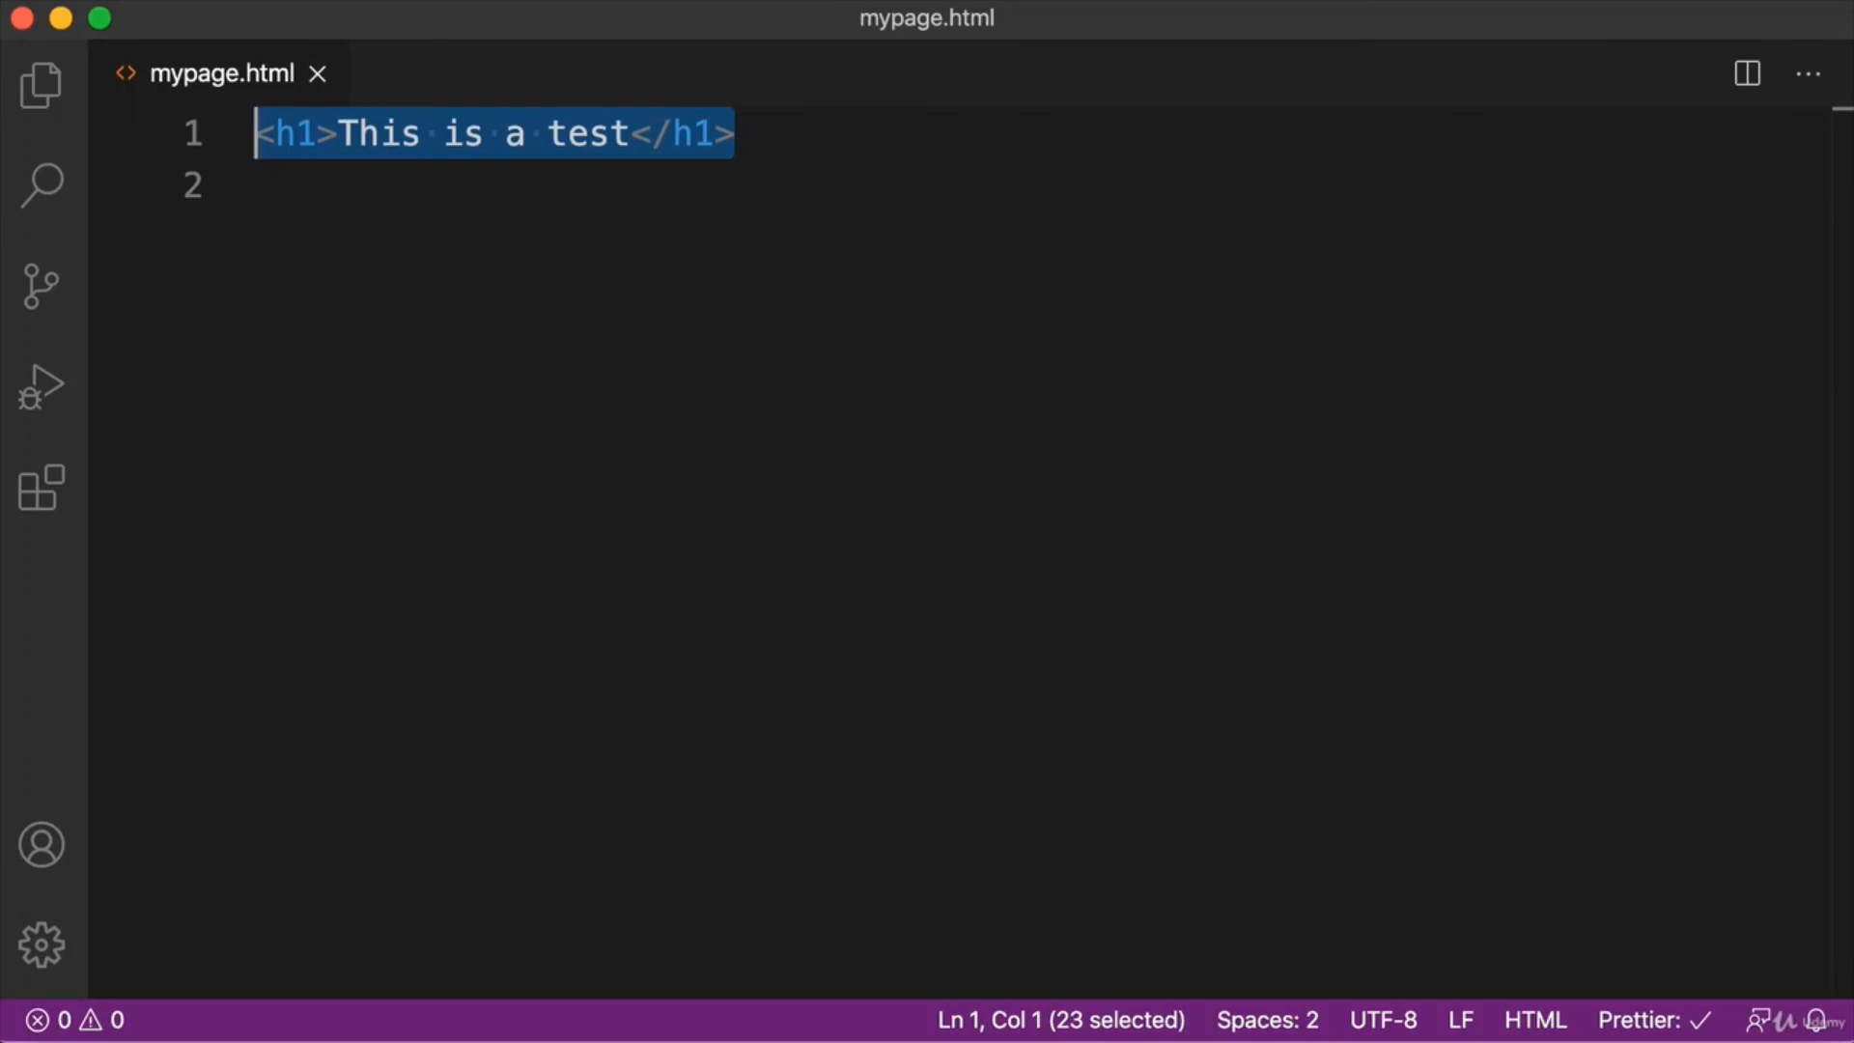
# Step: Return to Chrome and reveal and highlight the full file:/// URL of mypage.html
pyautogui.press('super+Tab')
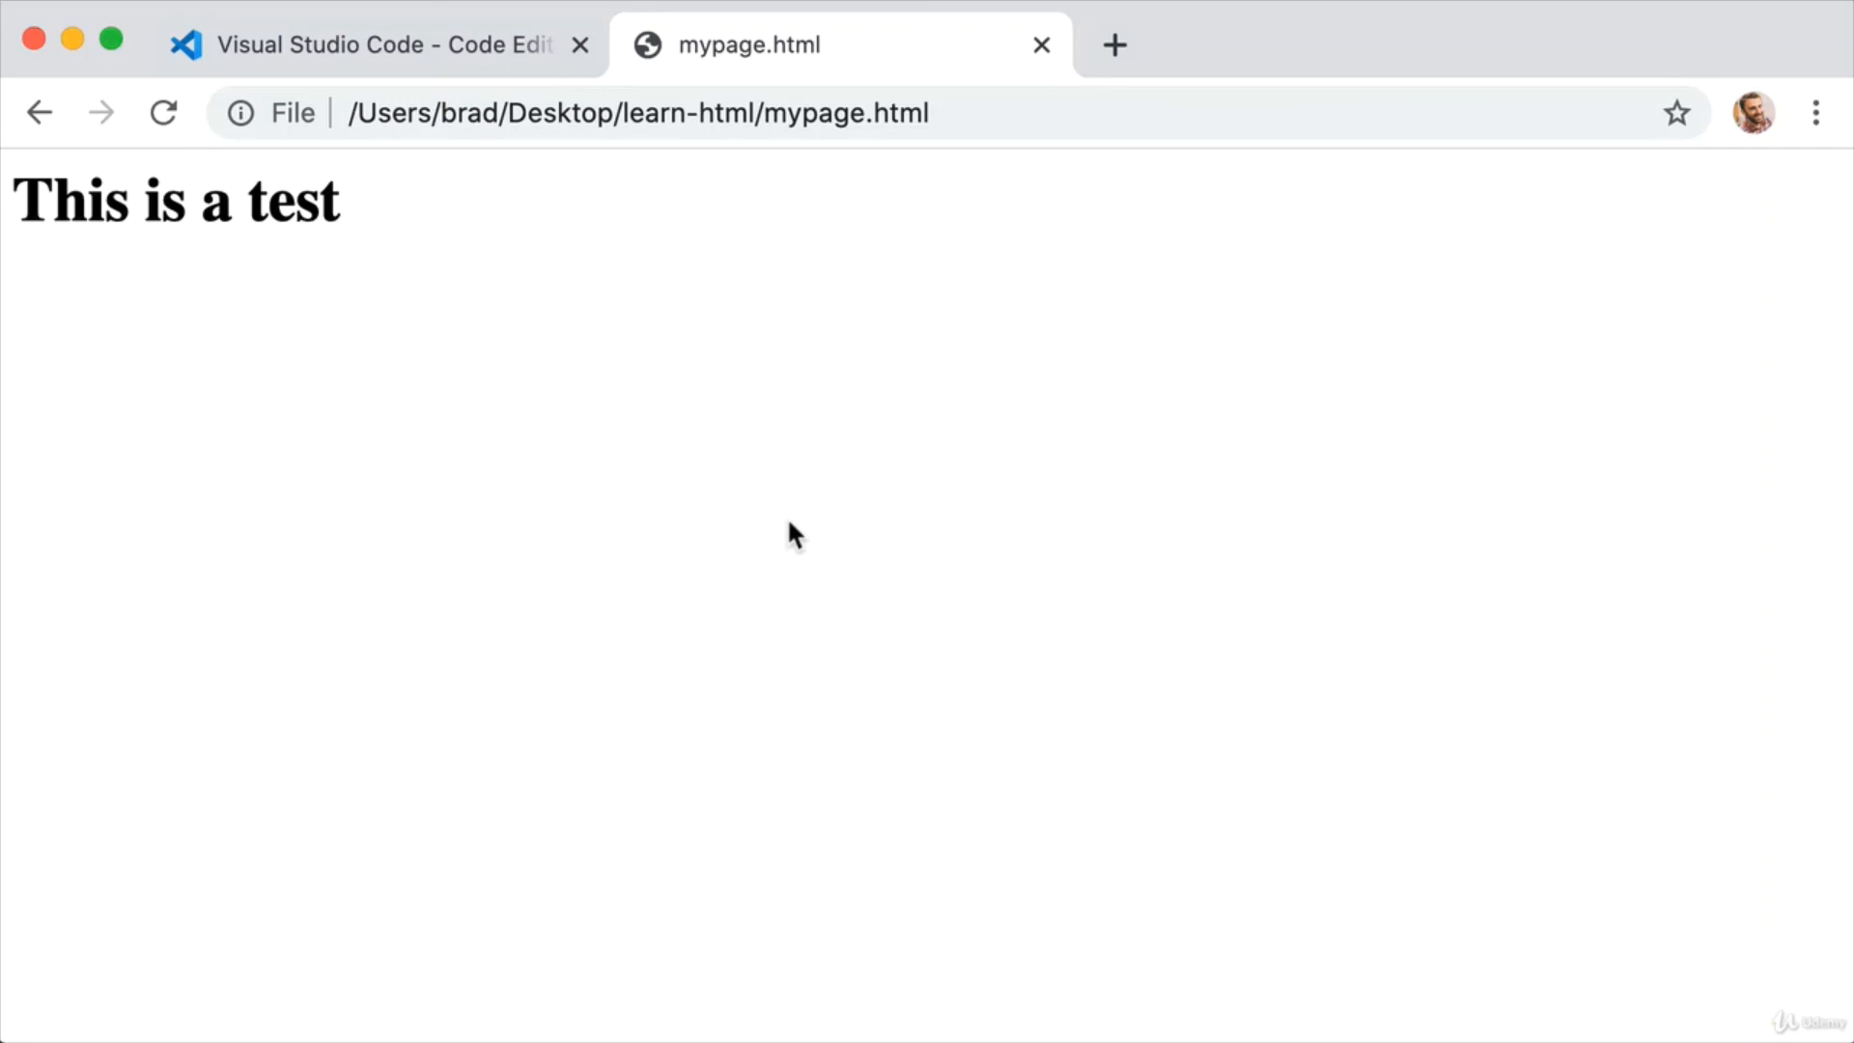
pyautogui.moveTo(1063, 112)
pyautogui.mouseDown()
pyautogui.moveTo(526, 104)
pyautogui.moveTo(414, 82)
pyautogui.mouseUp()
pyautogui.click(737, 116)
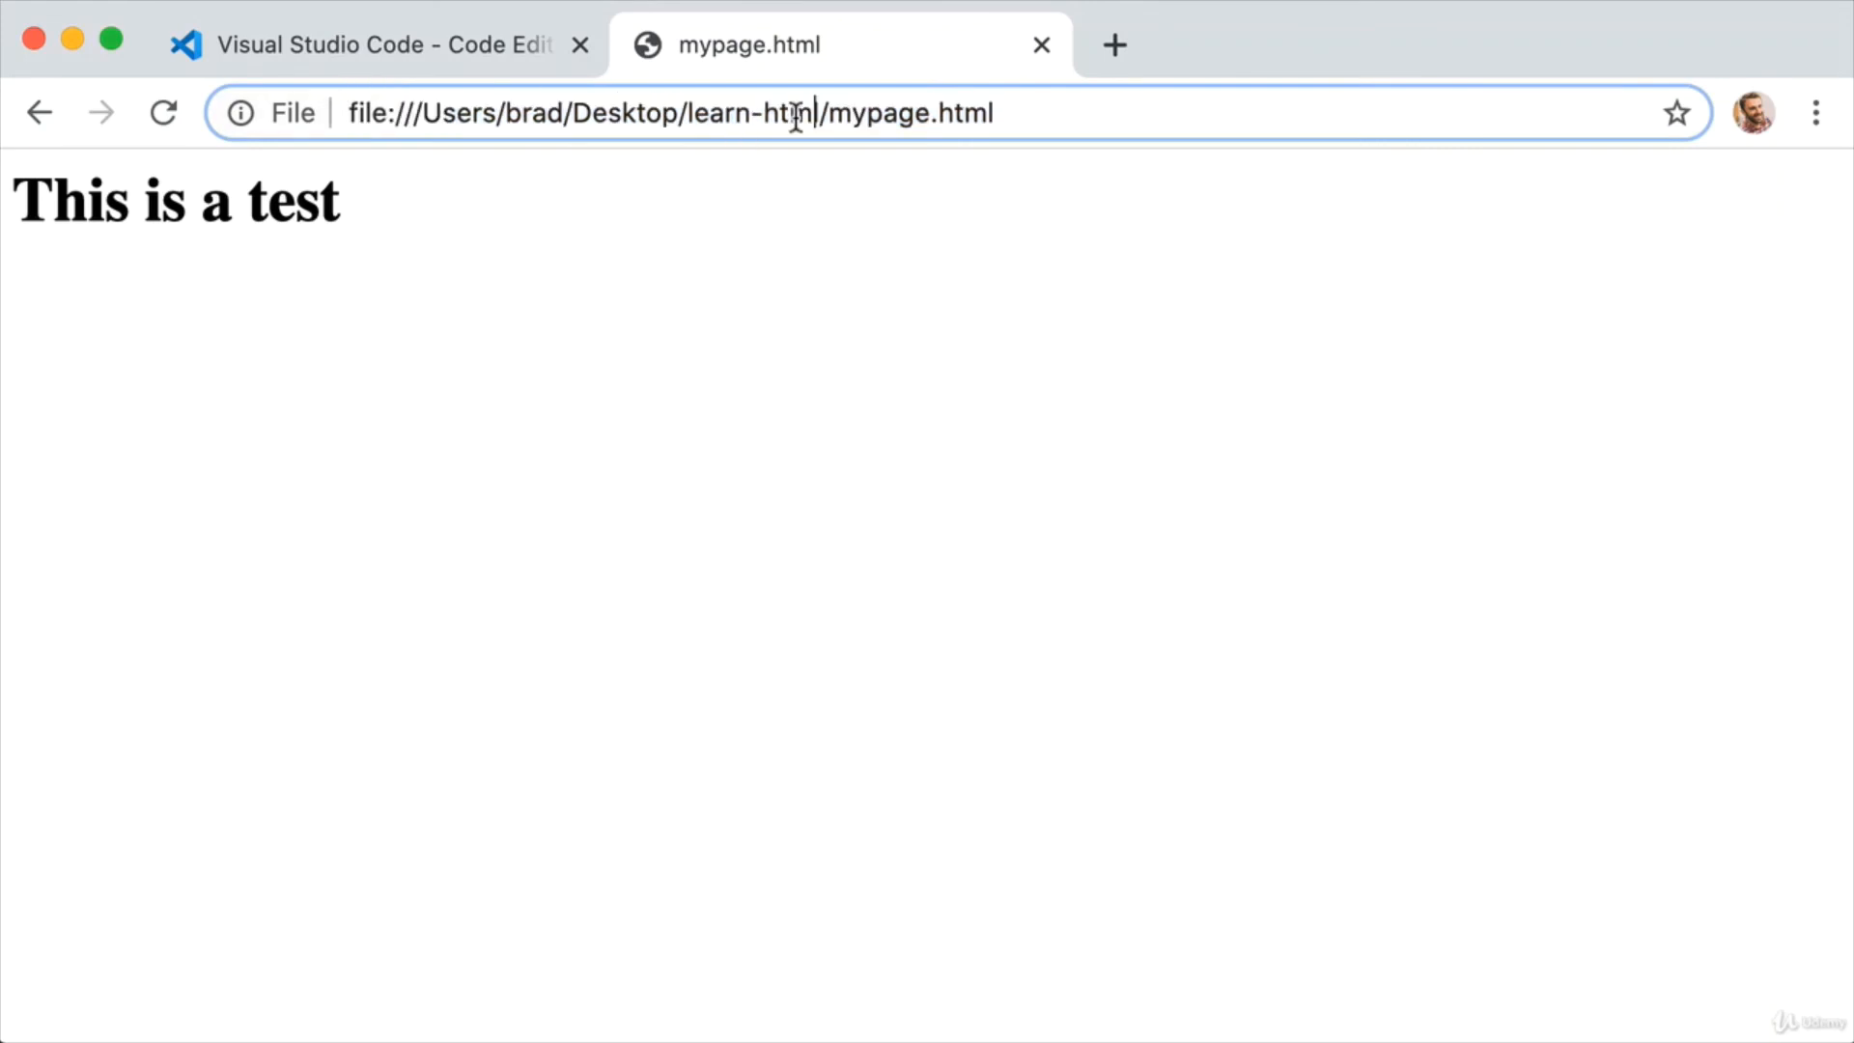
pyautogui.moveTo(1051, 107); pyautogui.dragTo(165, 83)
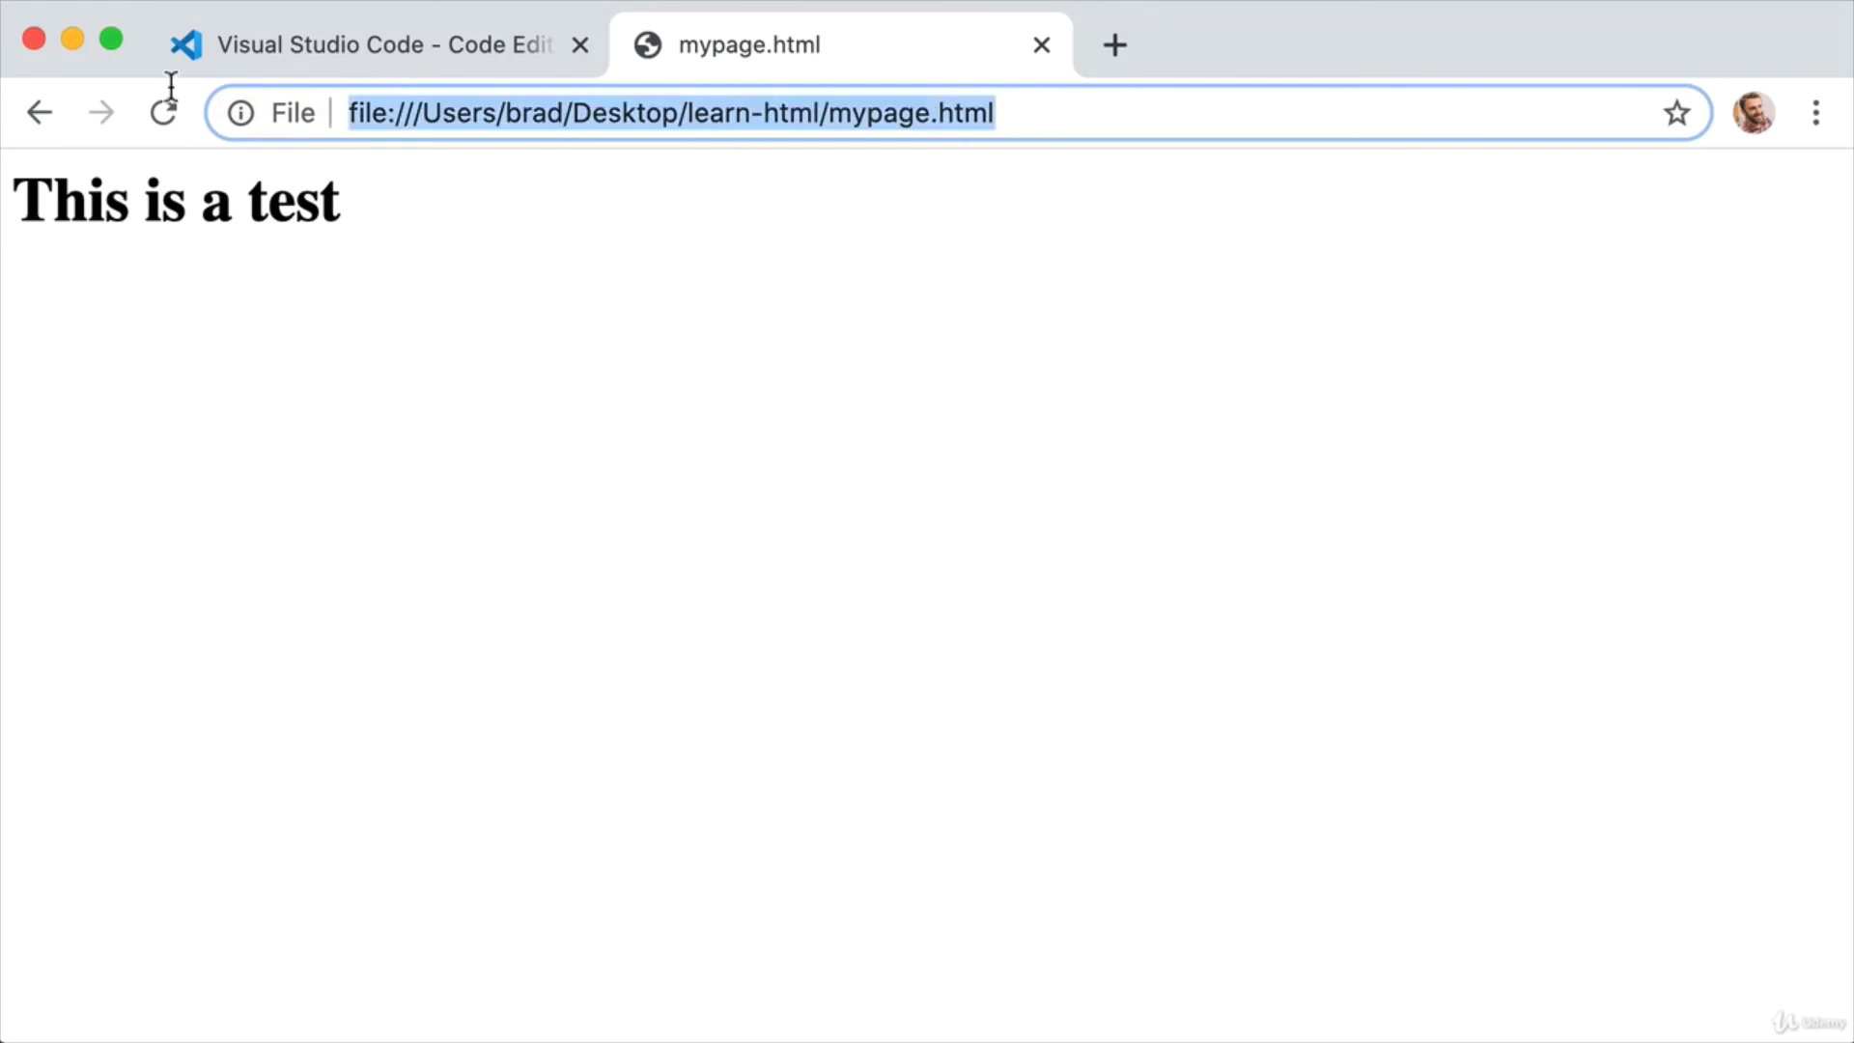
pyautogui.click(397, 203)
# Step: Capture a screenshot of the whole screen showing the rendered page
pyautogui.press('super+shift+4')
pyautogui.moveTo(15, 160)
pyautogui.mouseDown()
pyautogui.moveTo(1287, 704)
pyautogui.moveTo(1683, 904)
pyautogui.mouseUp()
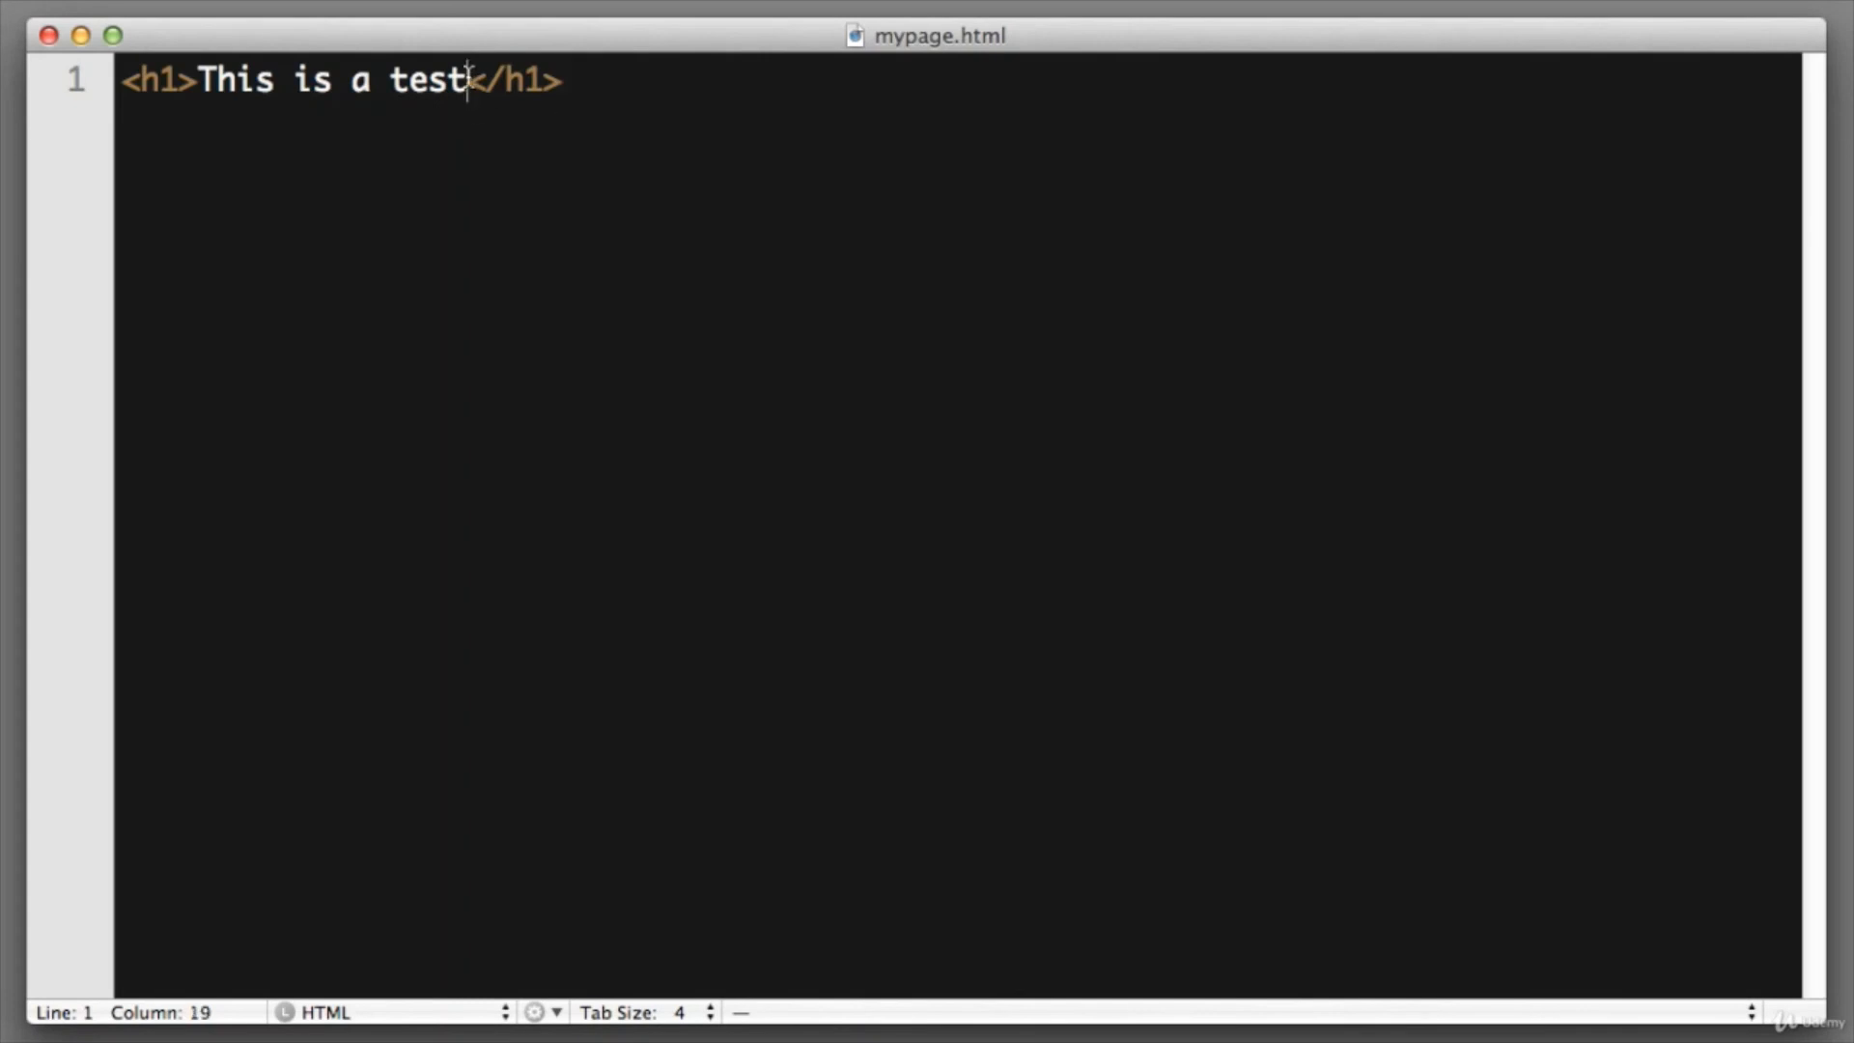
# Step: Replace the h1 text with Hello world!, save, and reload the Firefox page to show it
pyautogui.moveTo(466, 79); pyautogui.dragTo(197, 83)
pyautogui.press('BackSpace')
pyautogui.write('Hell')
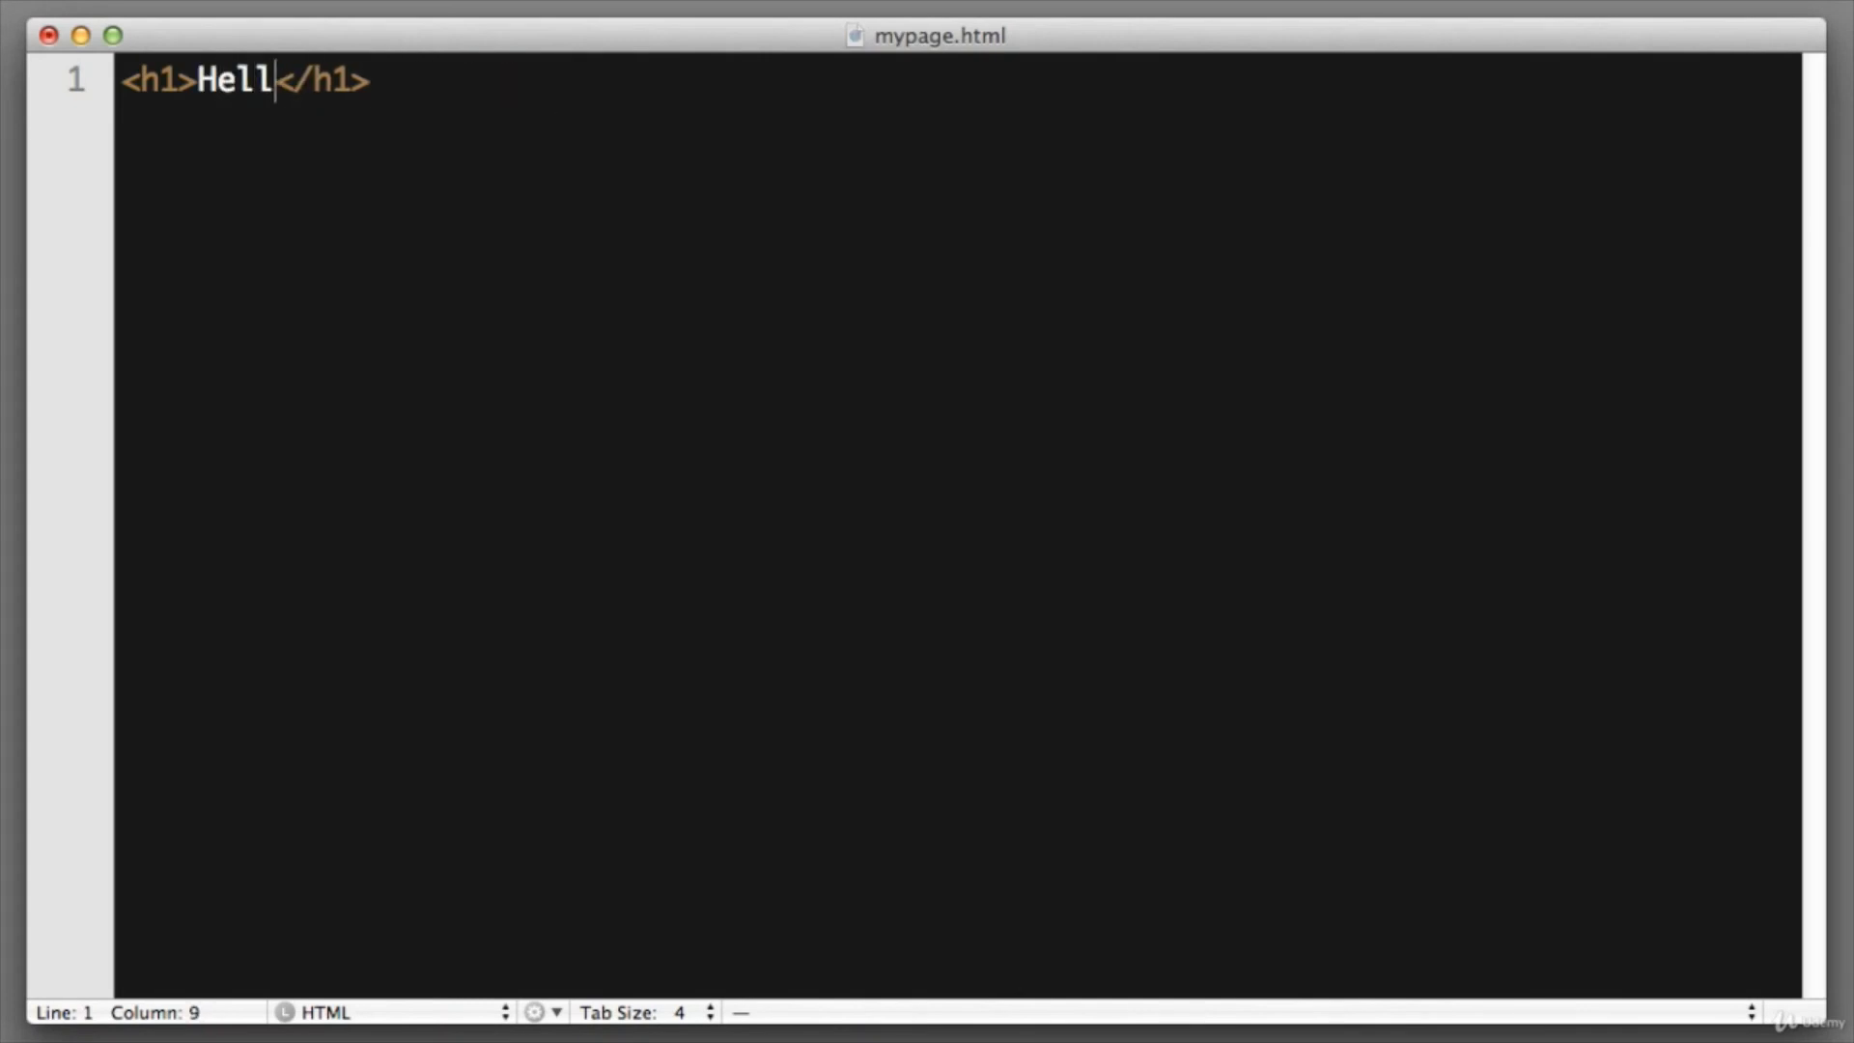
pyautogui.write('o world!')
pyautogui.hotkey('ctrl', 's')
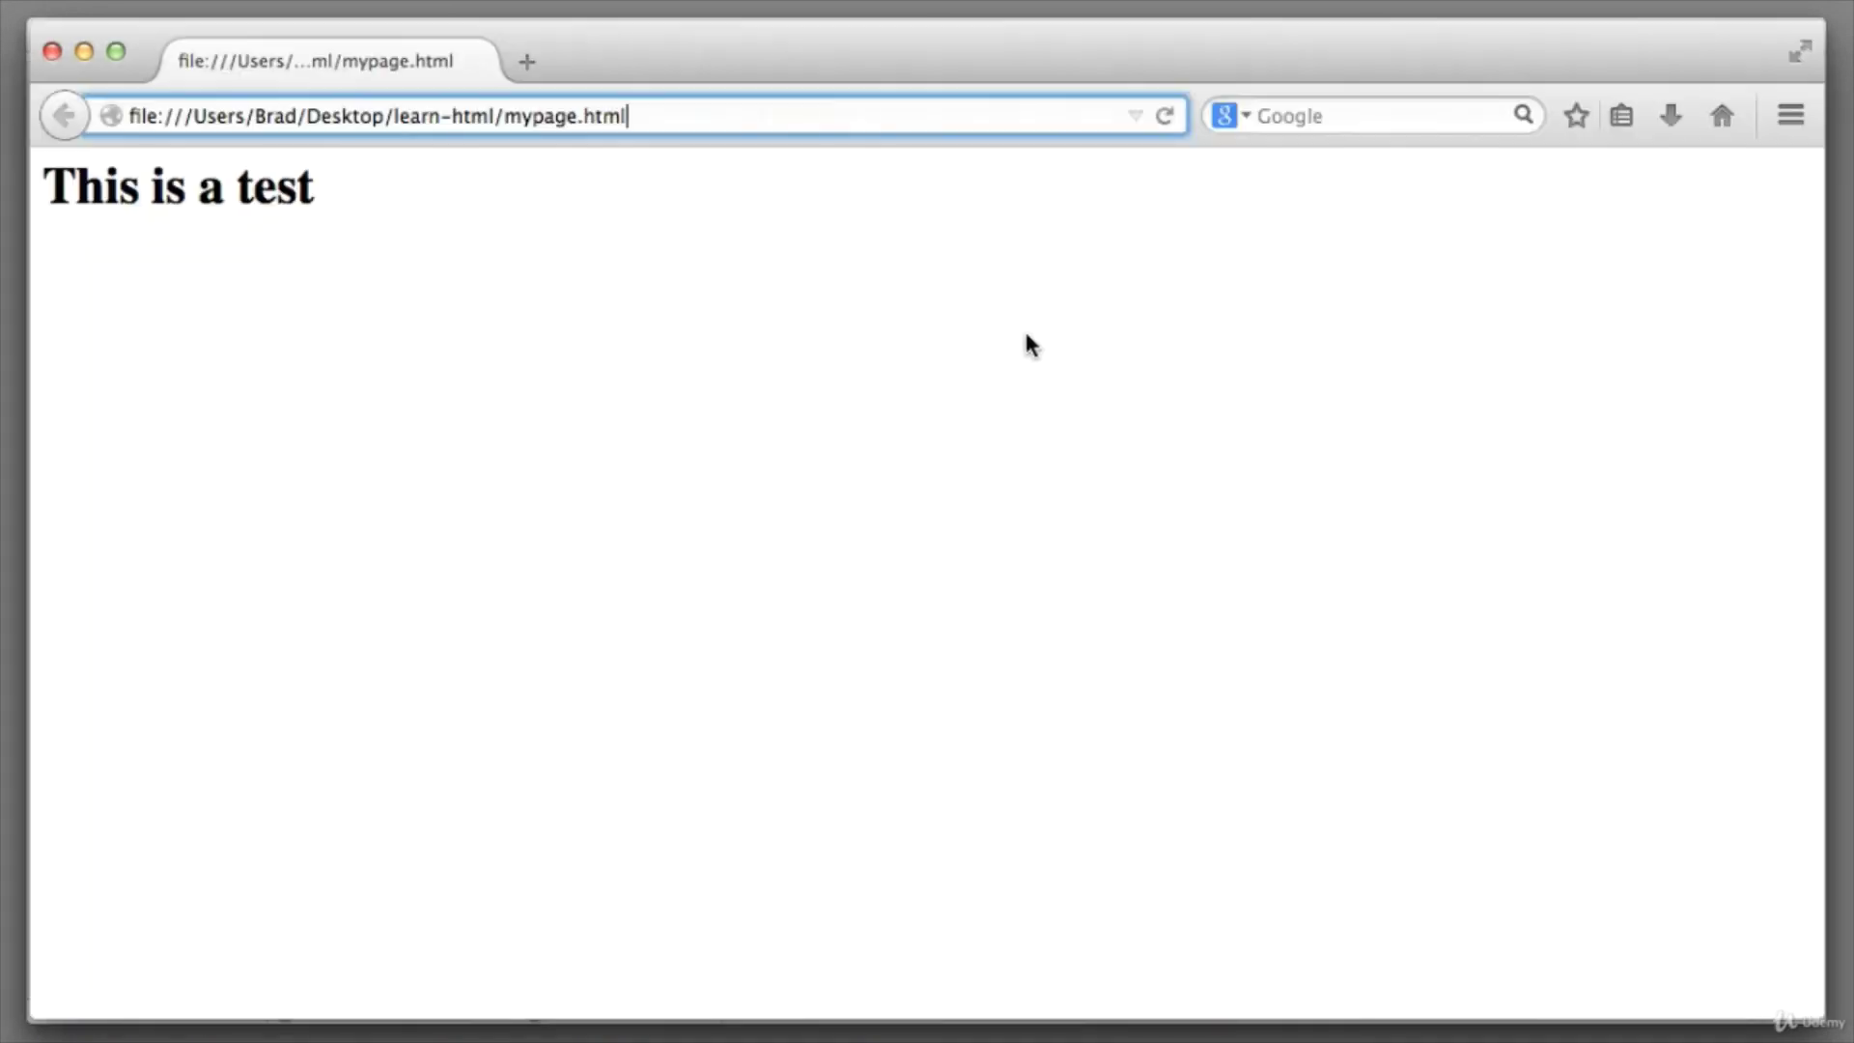
pyautogui.click(1023, 345)
pyautogui.click(1166, 119)
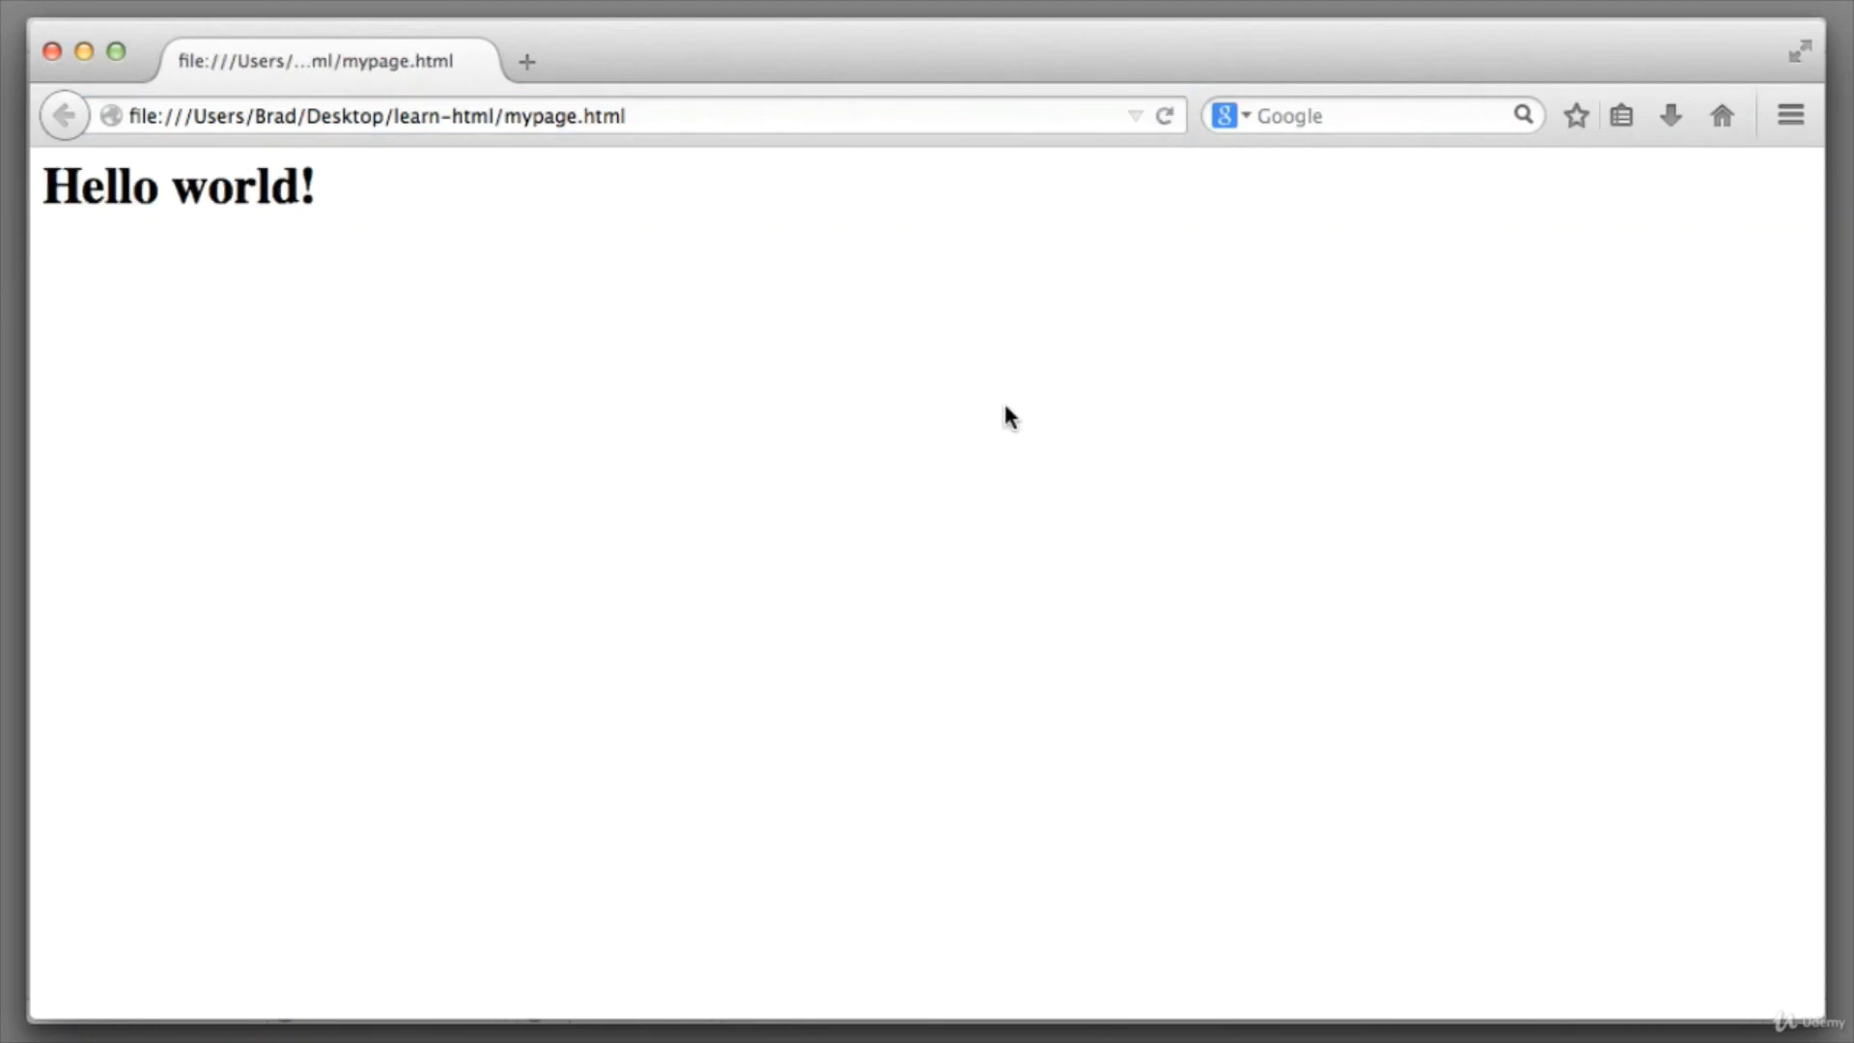